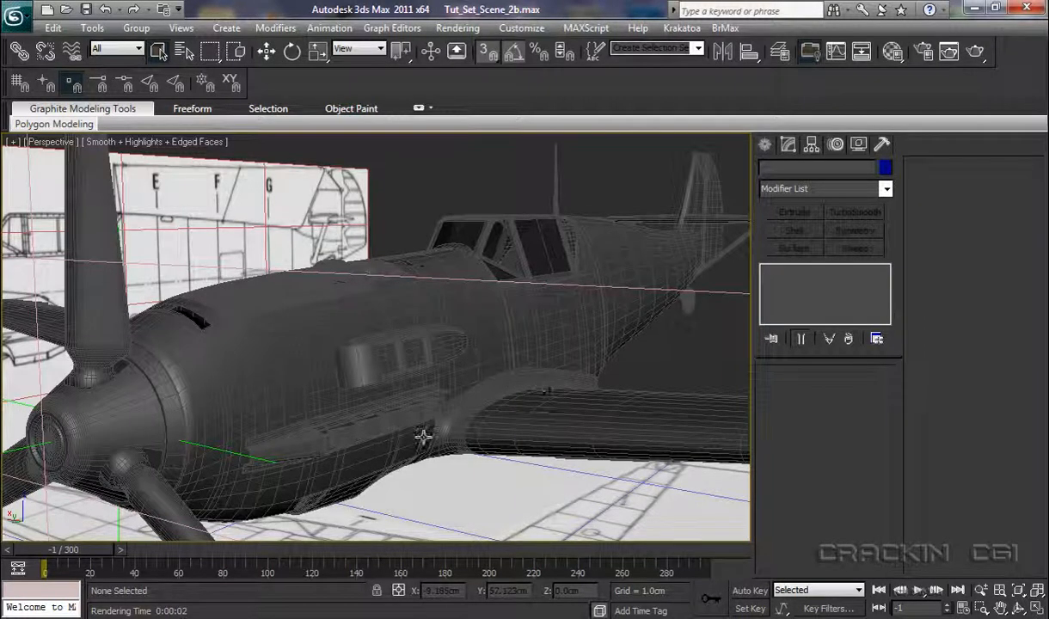
- Place a Point helper snapped to the vertex at the tip of the antenna mast behind the canopy
middle_click_drag(539, 353, 405, 404, "alt")
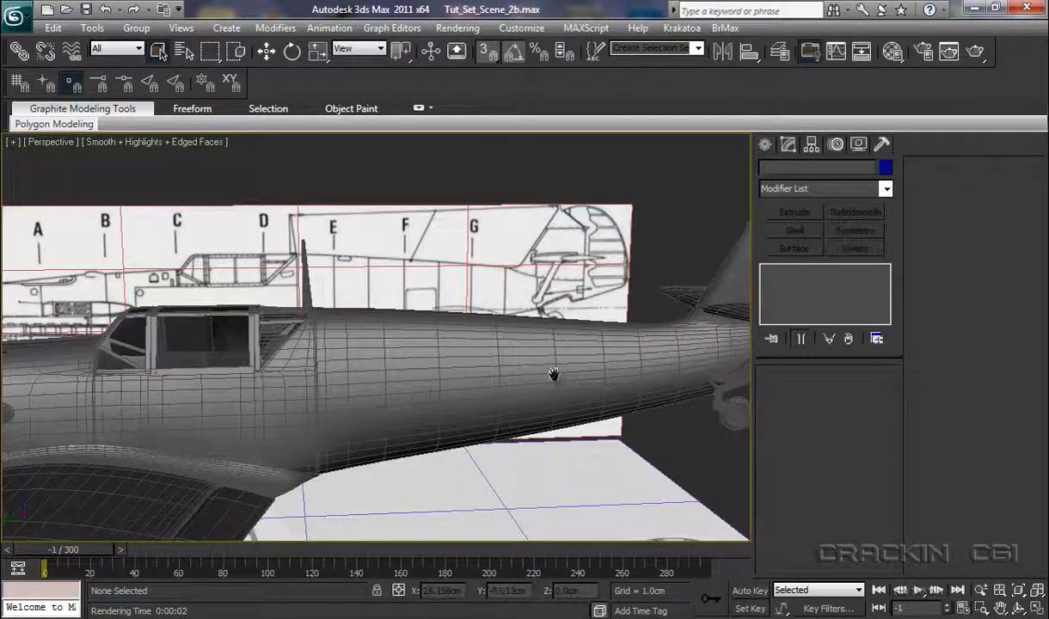
middle_click_drag(535, 355, 447, 402)
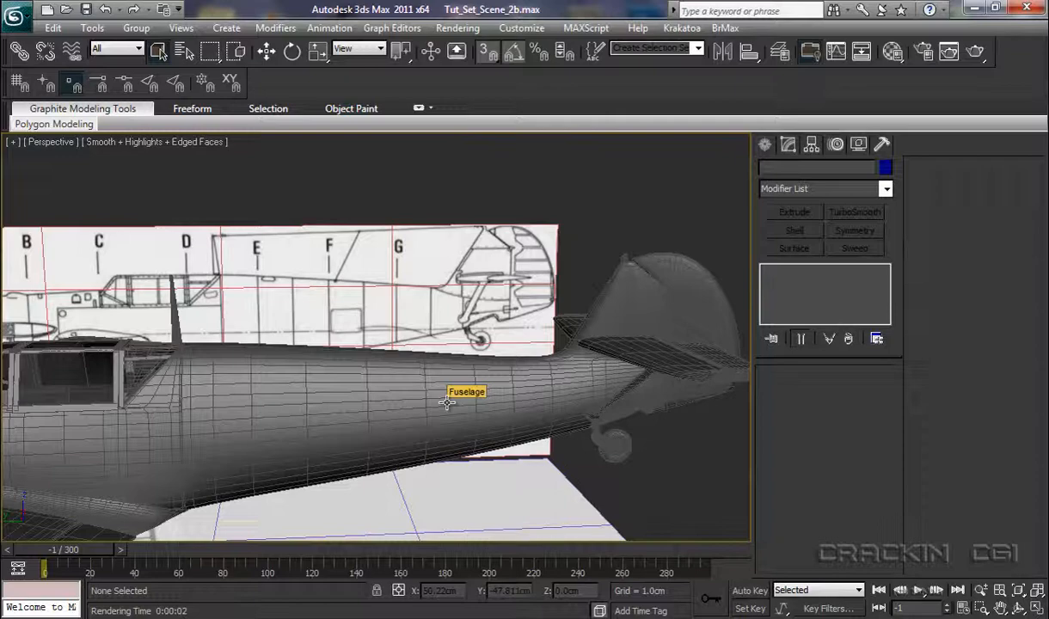
middle_click_drag(447, 401, 441, 211, "ctrl+alt")
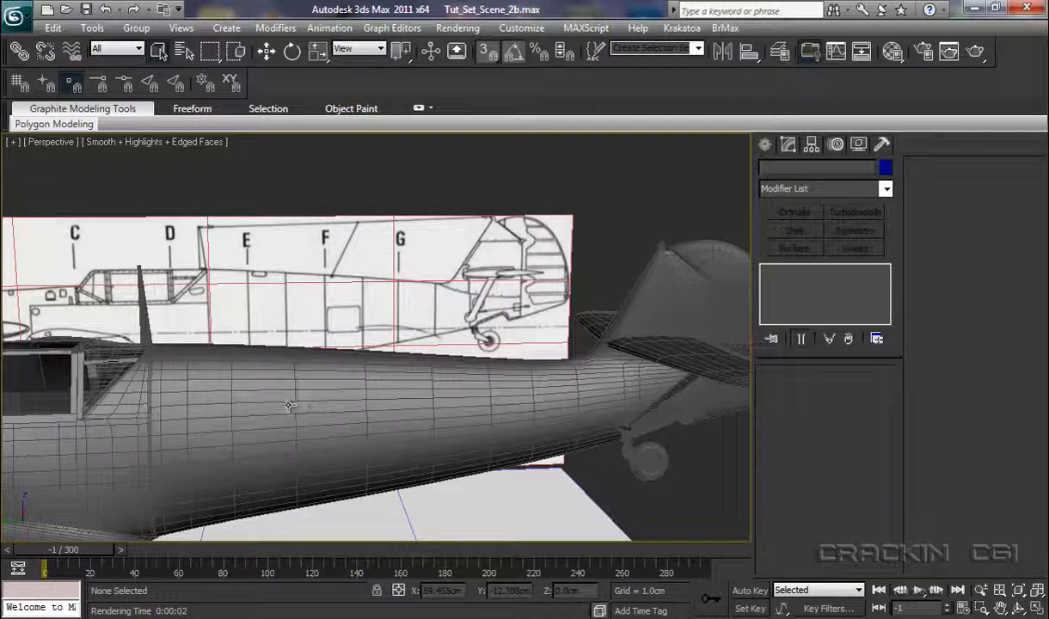
left_click(766, 145)
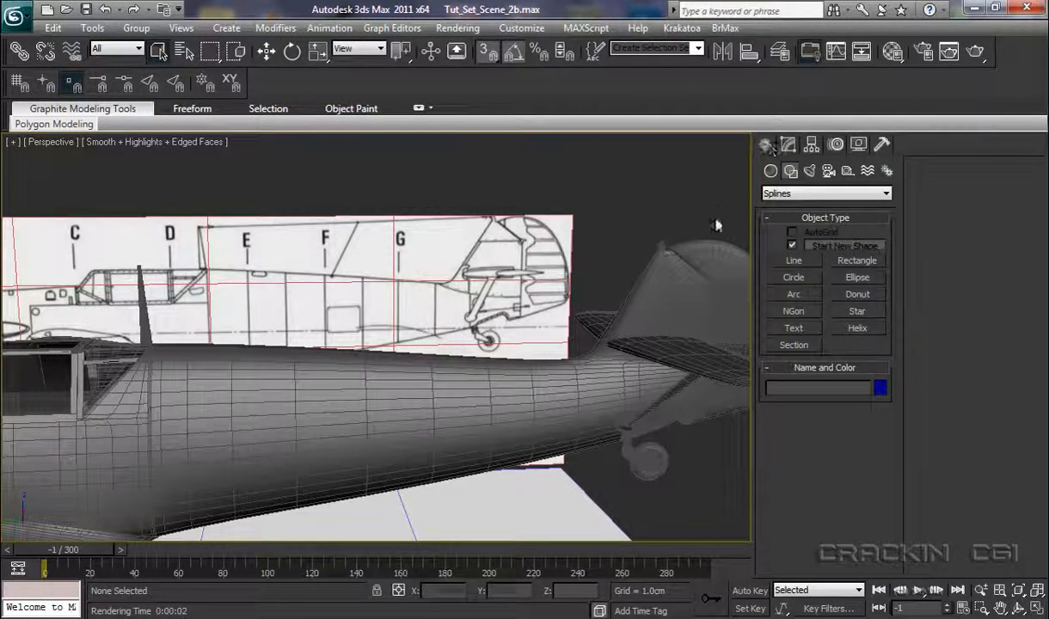
left_click(848, 171)
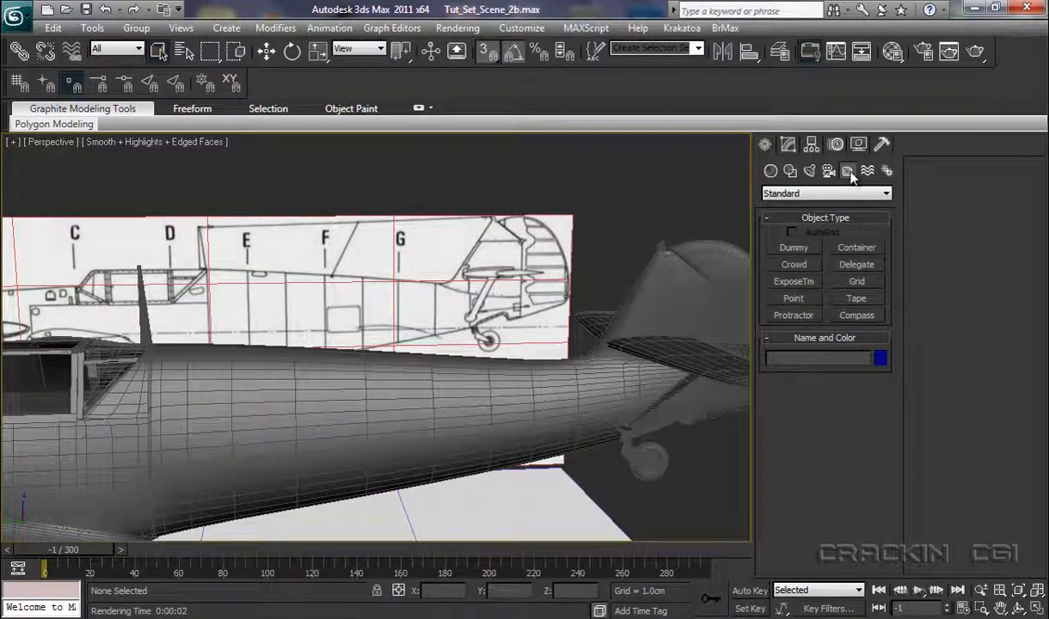
left_click(793, 298)
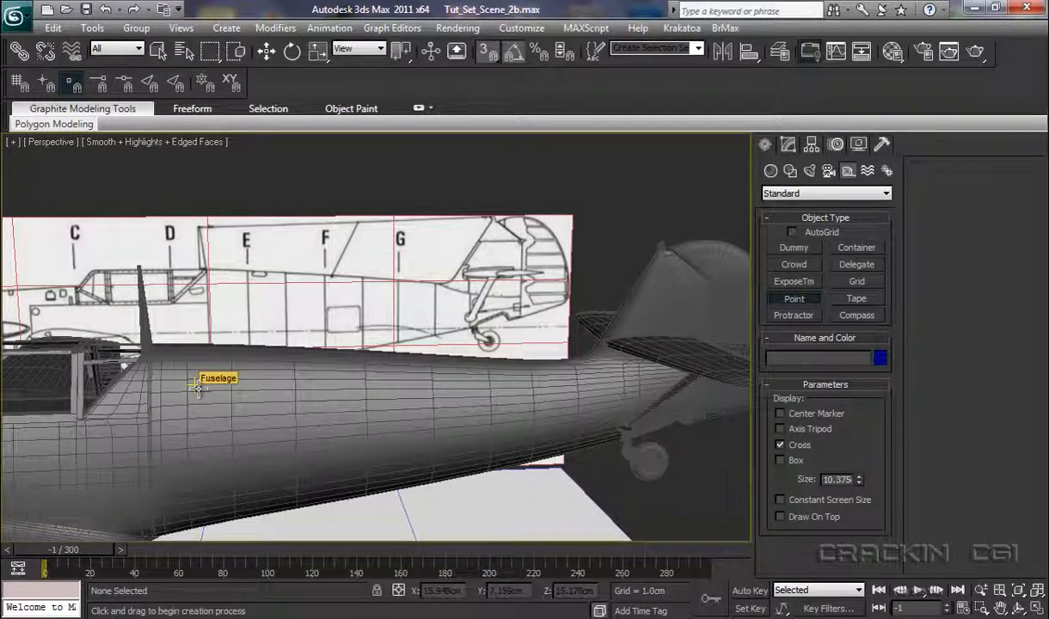
left_click(68, 80)
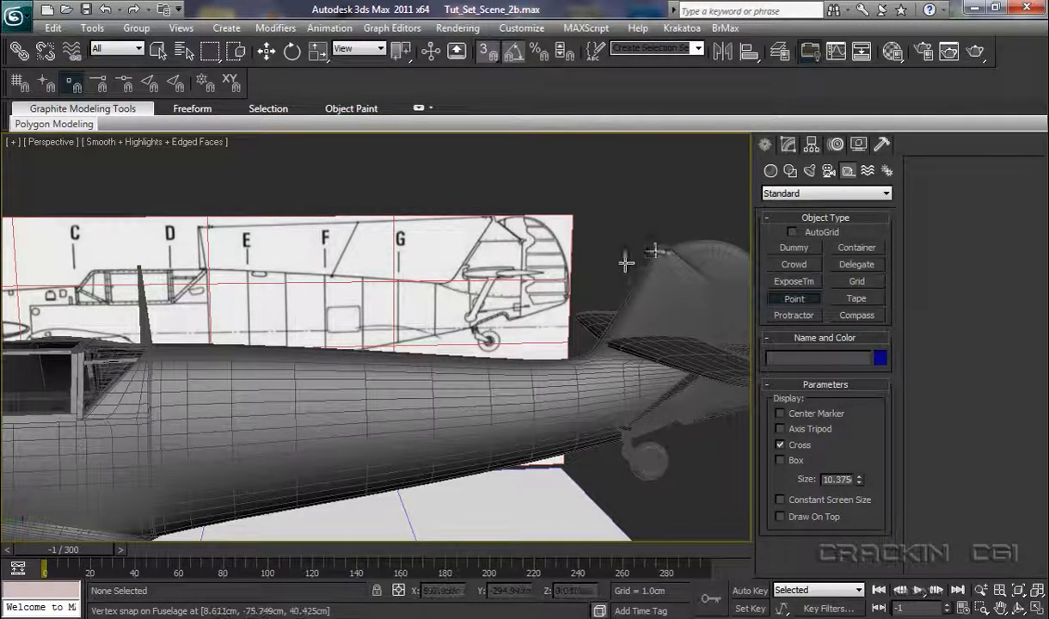
middle_click_drag(429, 332, 628, 378)
scroll(462, 262, "up", 3)
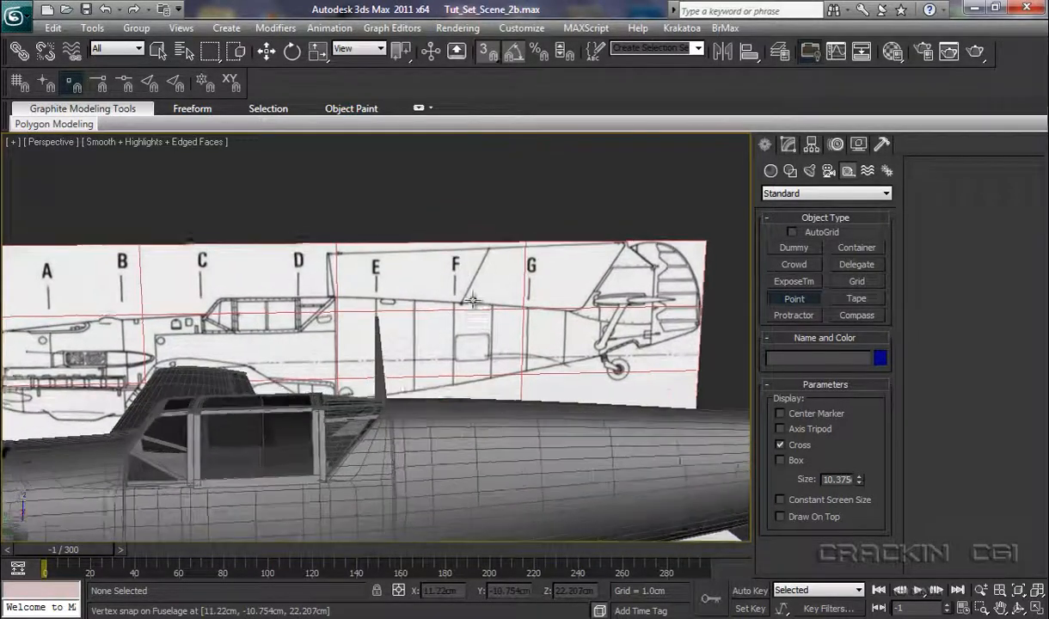
scroll(462, 262, "up", 4)
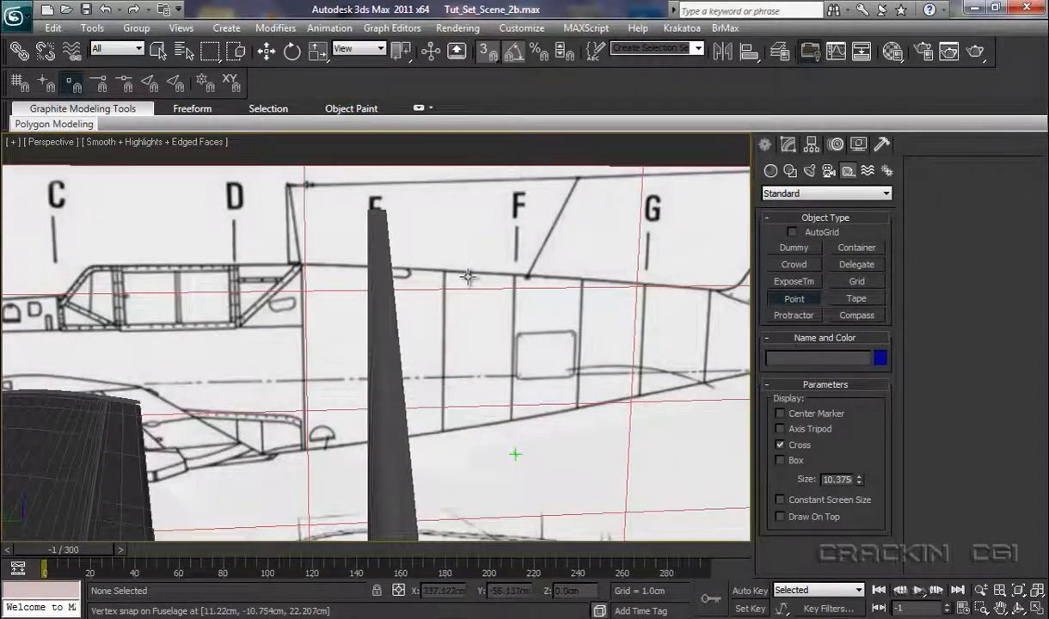
middle_click_drag(472, 285, 480, 346)
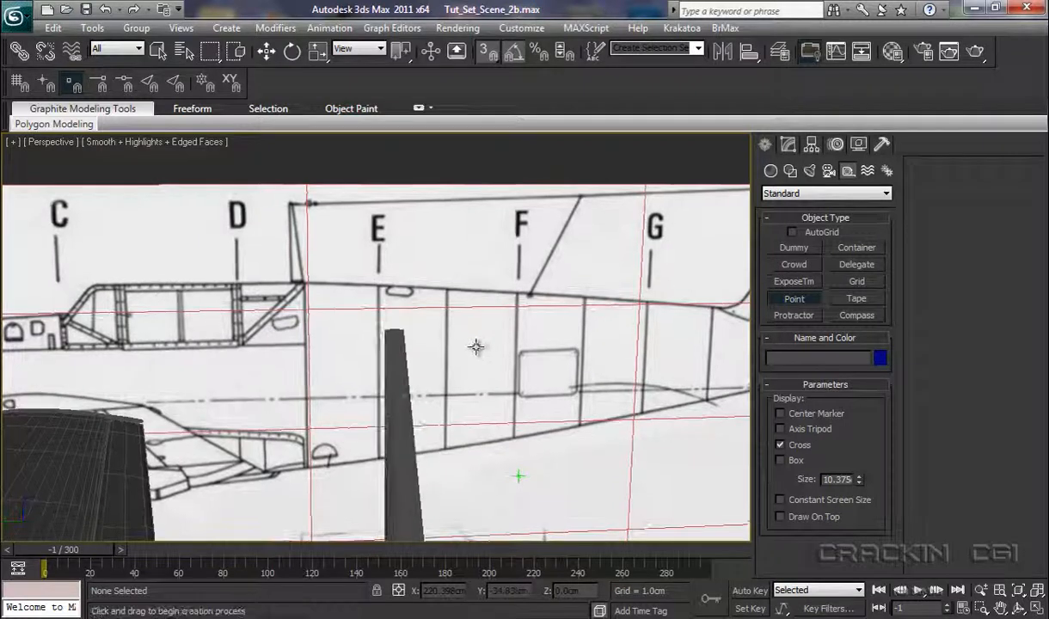
left_click(404, 330)
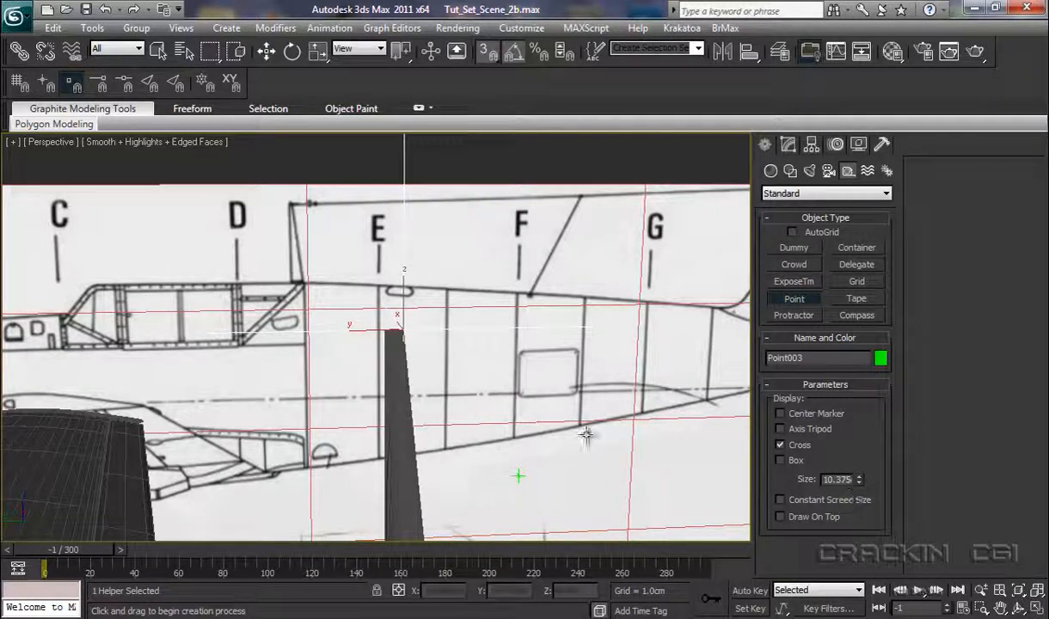
- Place a second Point helper snapped to the vertex at the top of the tail fin's leading edge
middle_click_drag(578, 376, 255, 318)
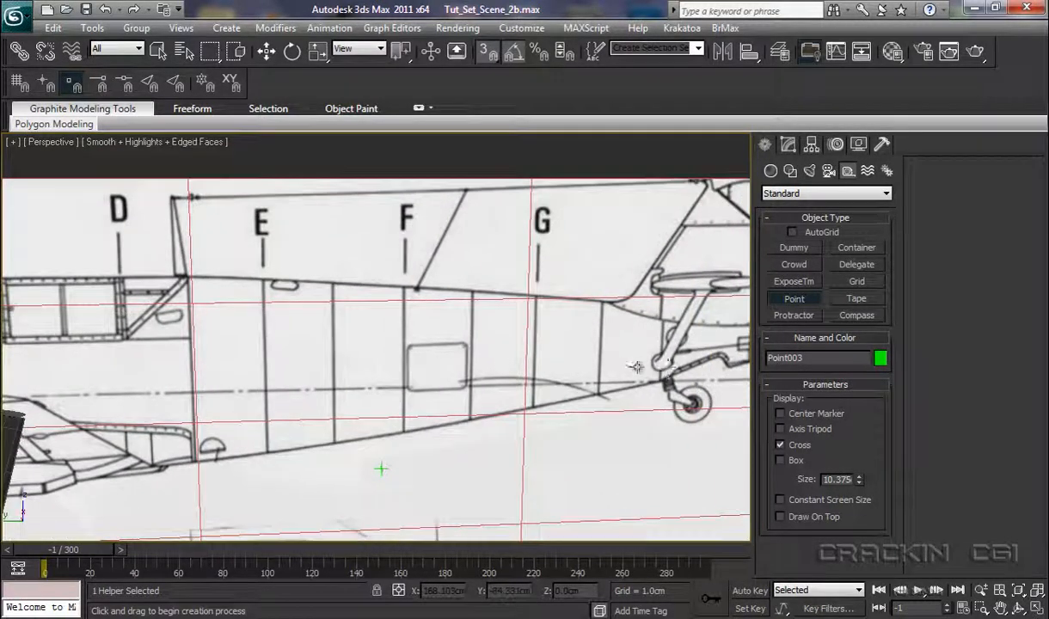
scroll(594, 353, "down", 4)
scroll(580, 432, "down", 2)
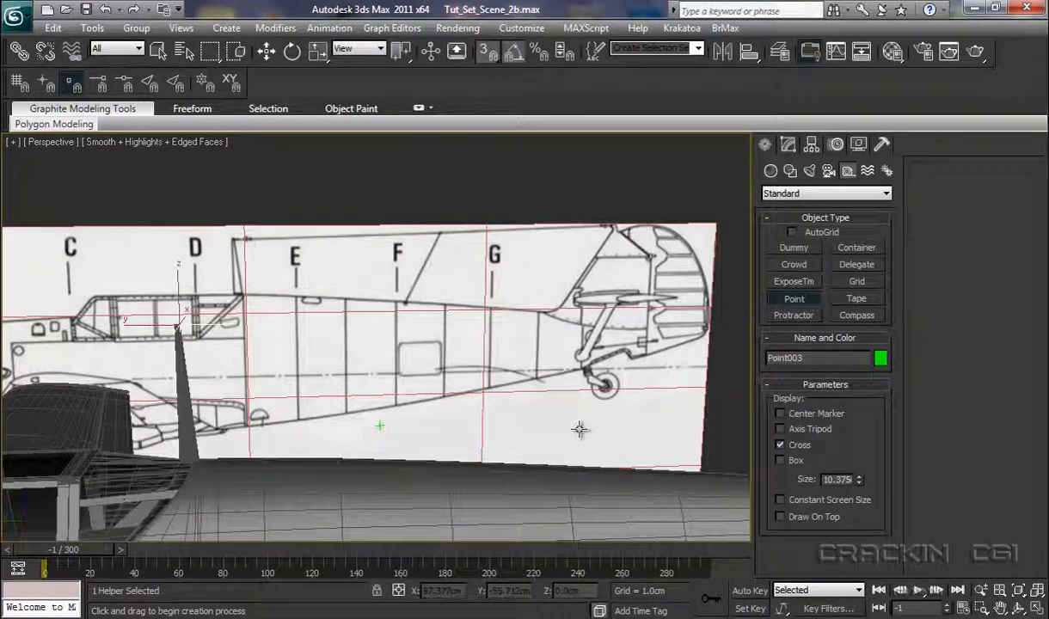
middle_click_drag(637, 413, 203, 424)
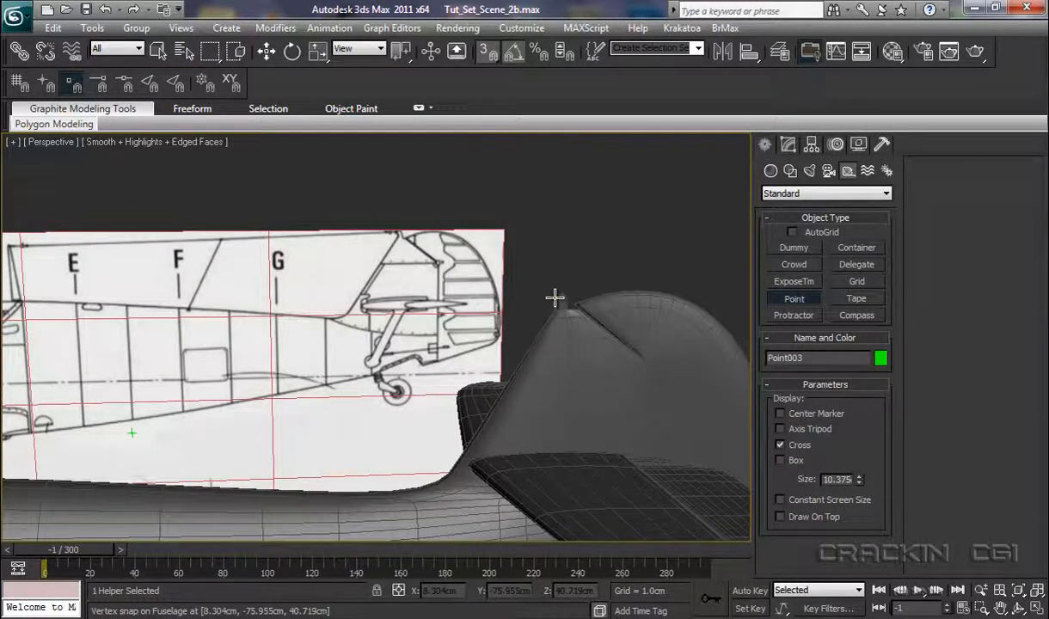
scroll(563, 301, "up", 5)
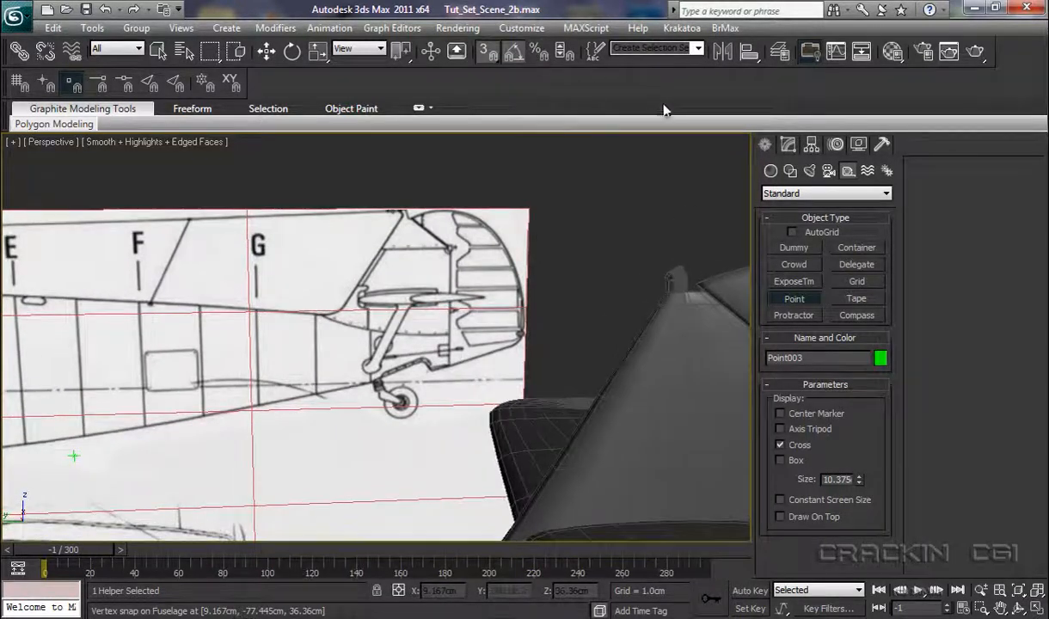
left_click(664, 277)
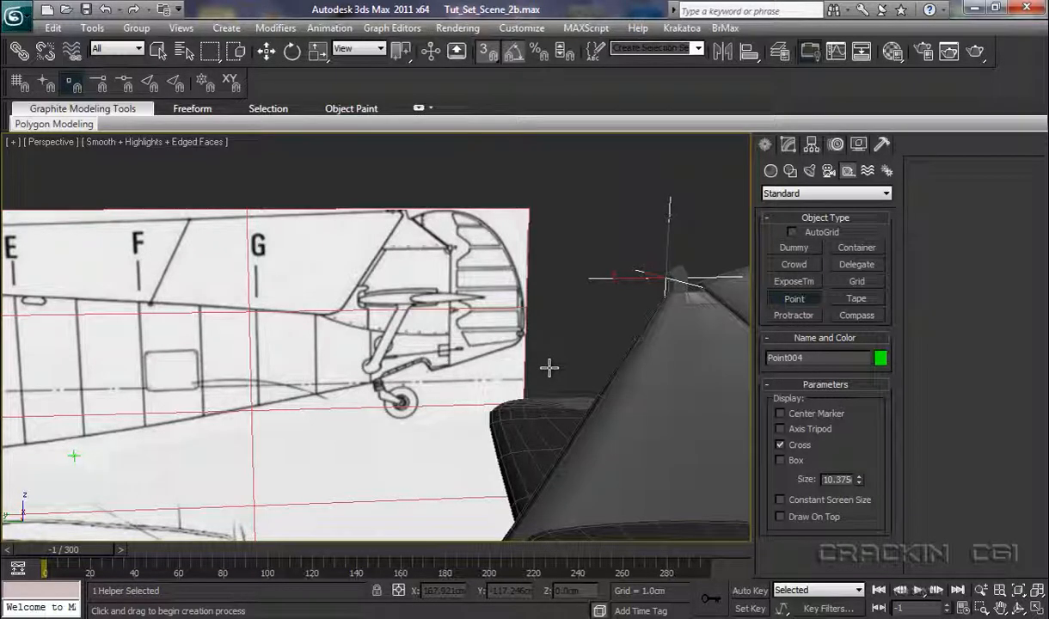
key("q")
key("q")
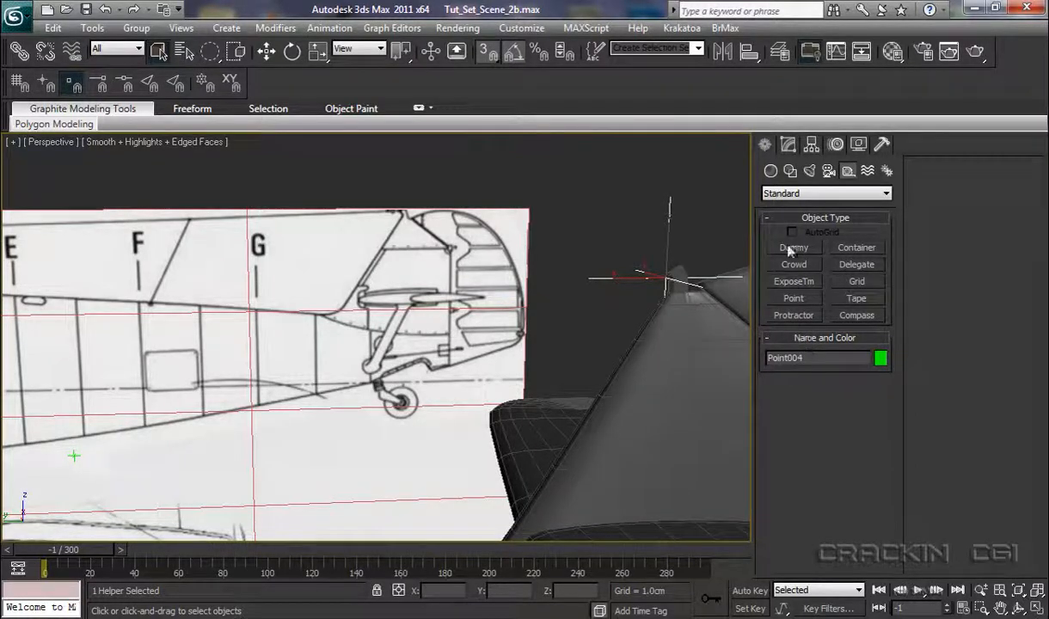
- Draw a straight Line spline from the antenna mast's Point helper to the tail fin's Point helper, using pivot snapping
left_click(790, 172)
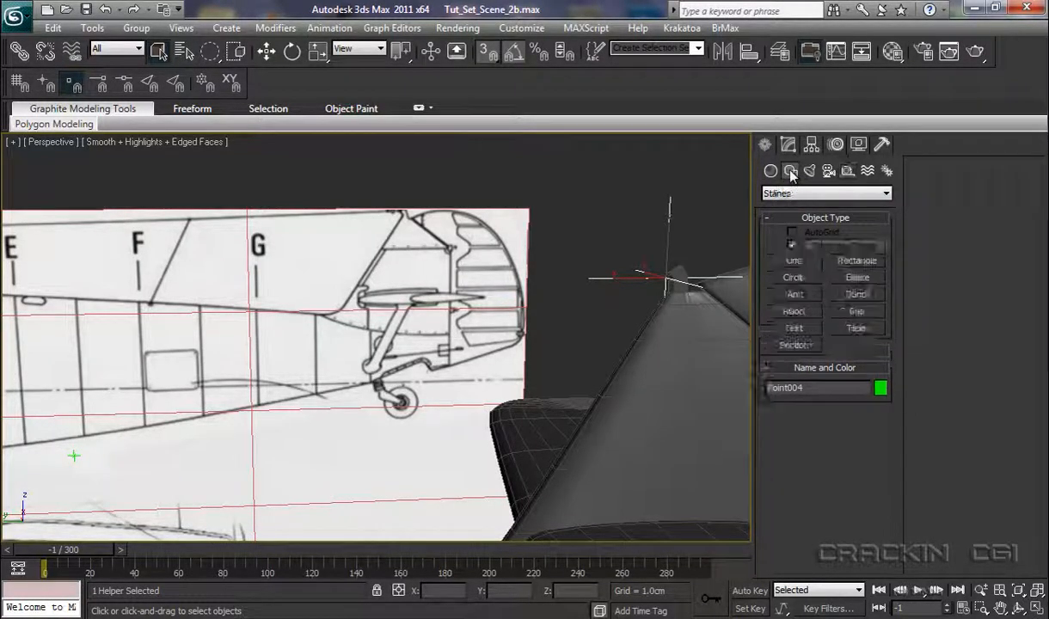
left_click(793, 261)
scroll(479, 446, "down", 1)
scroll(479, 445, "down", 3)
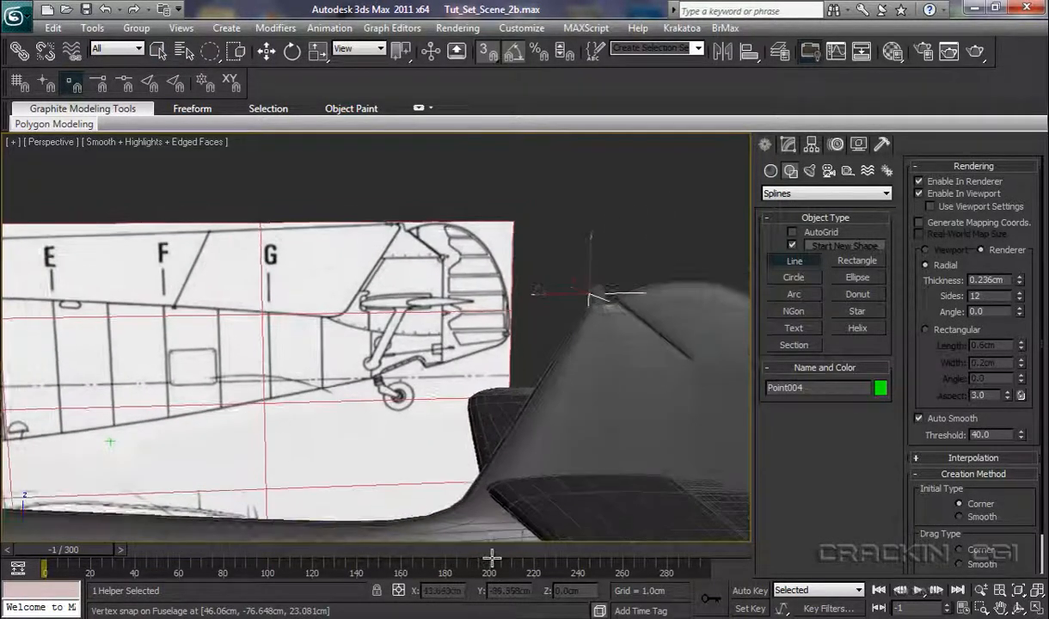
scroll(414, 493, "down", 1)
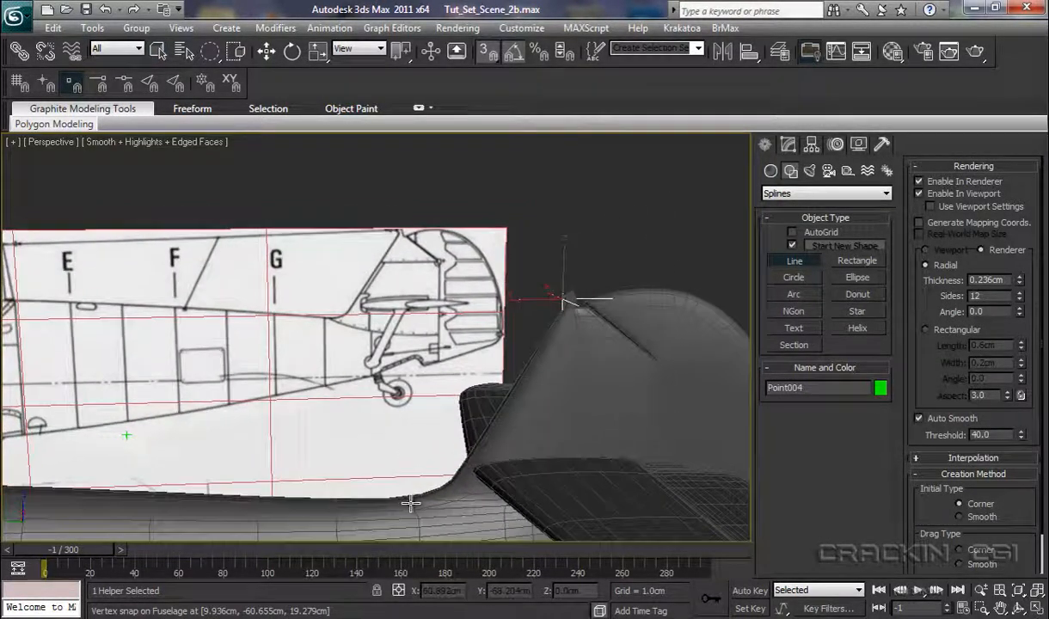
middle_click_drag(344, 432, 477, 26)
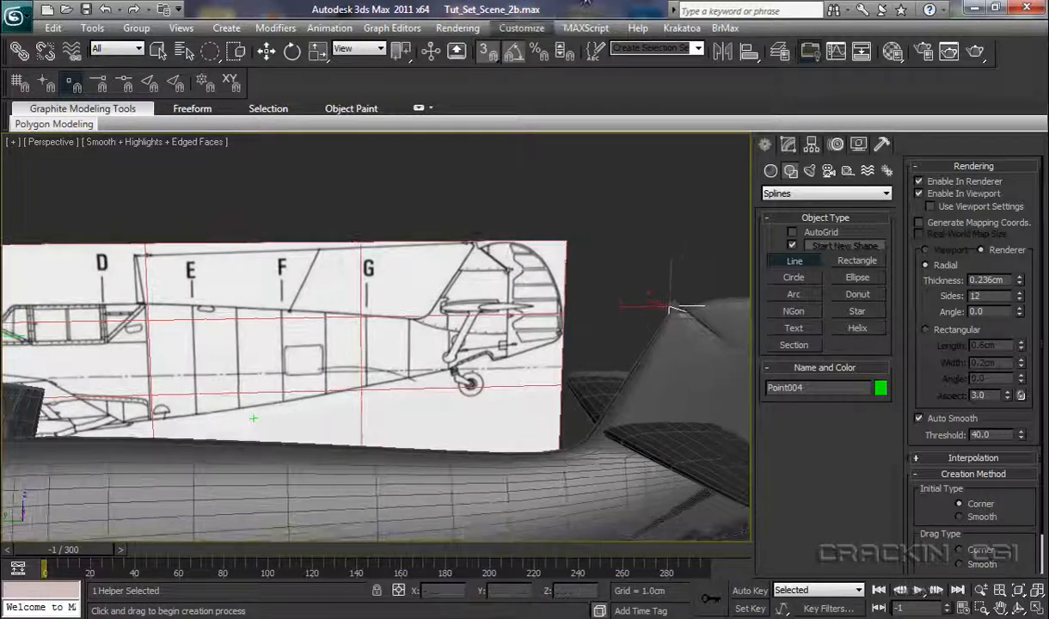
middle_click_drag(474, 380, 471, 490, "alt")
middle_click_drag(434, 434, 479, 398, "alt")
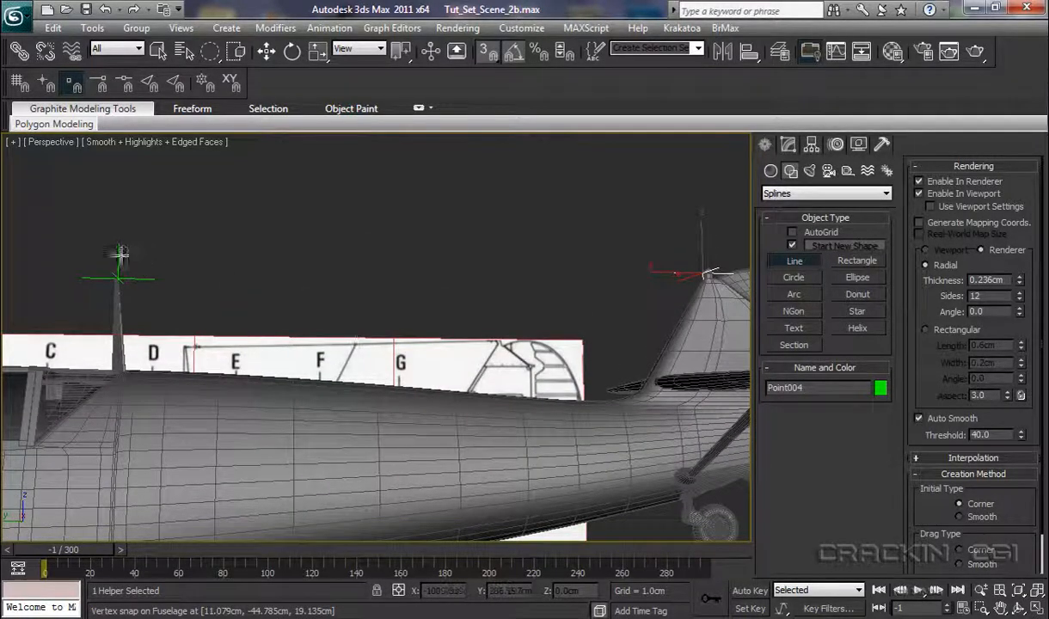
left_click(47, 89)
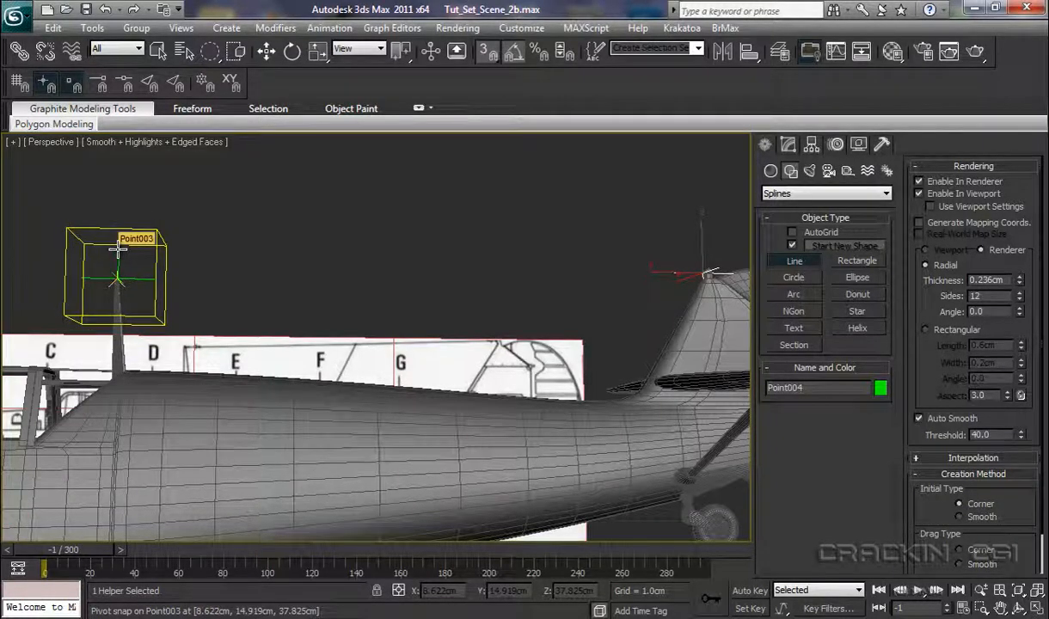
left_click(118, 249)
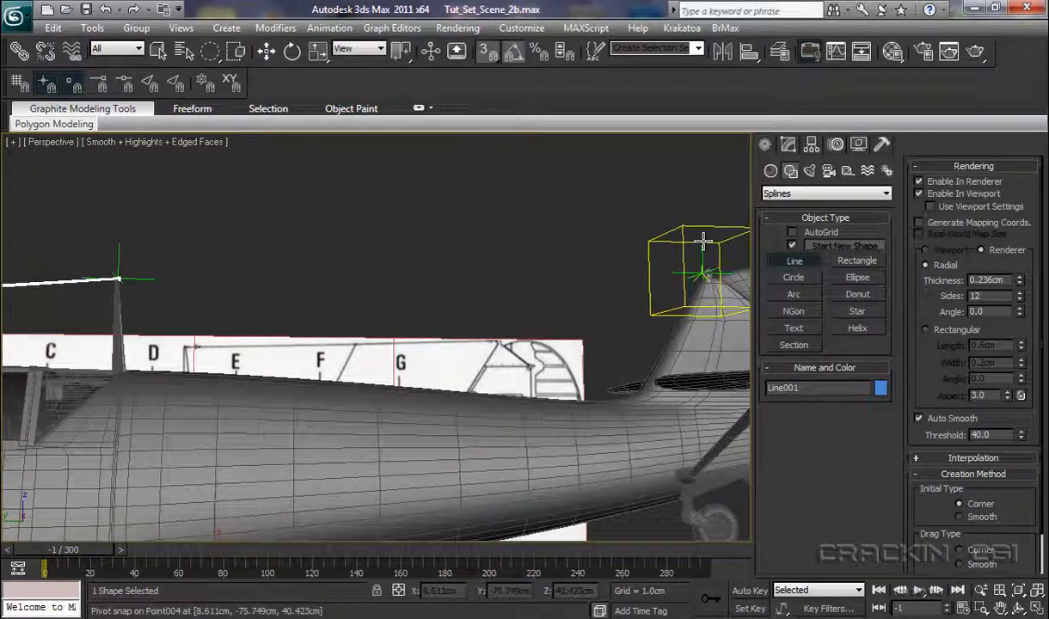
left_click(703, 241)
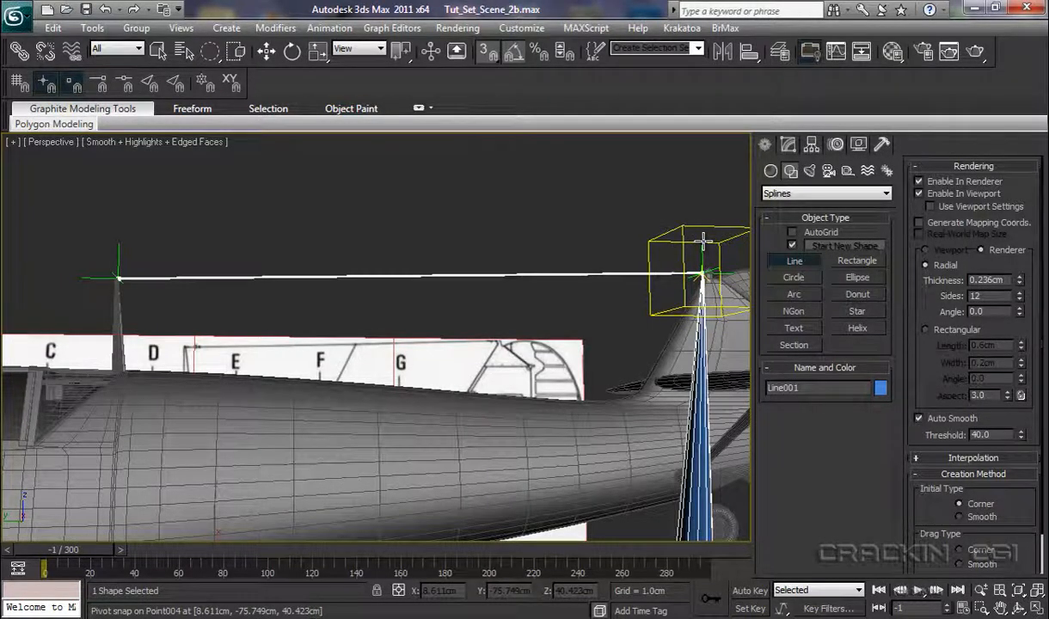
right_click(670, 249)
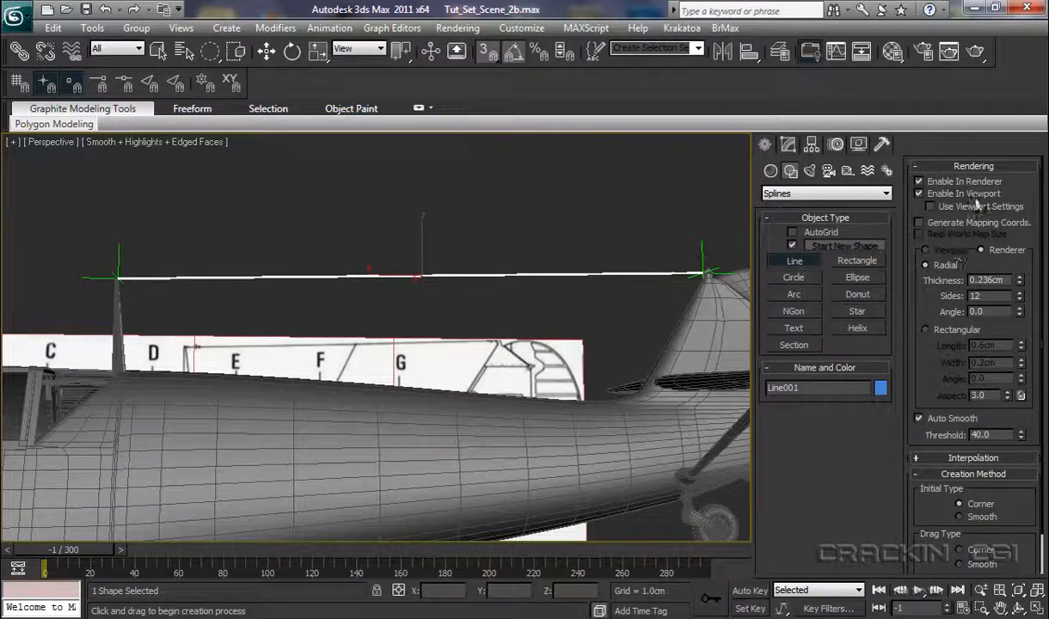
- Turn off the line's display in the renderer and viewport, then test-render the perspective view with snapping disabled
left_click(919, 194)
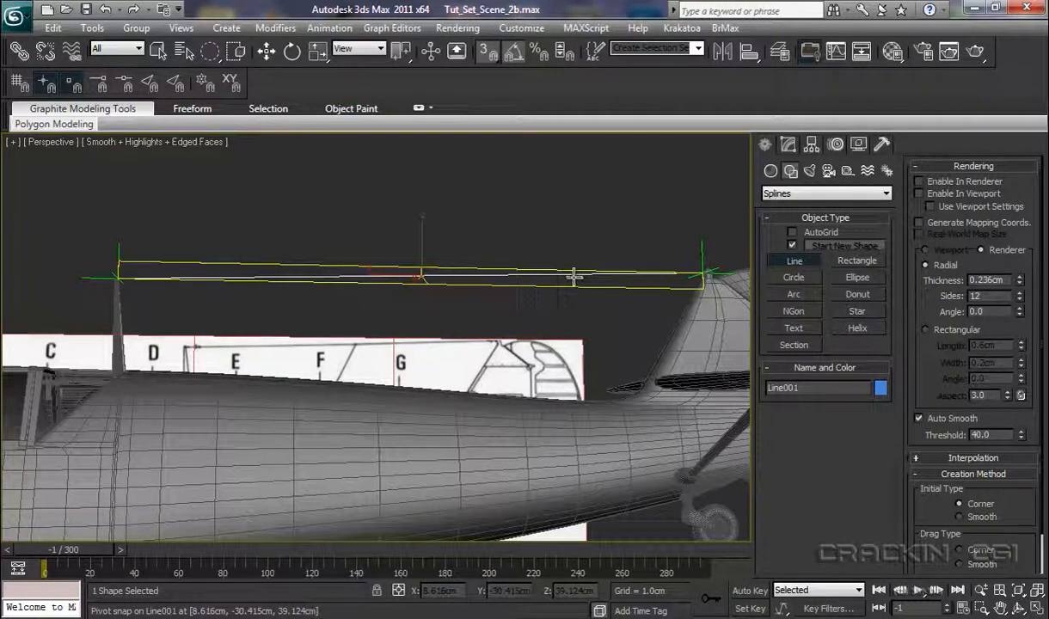
key("s")
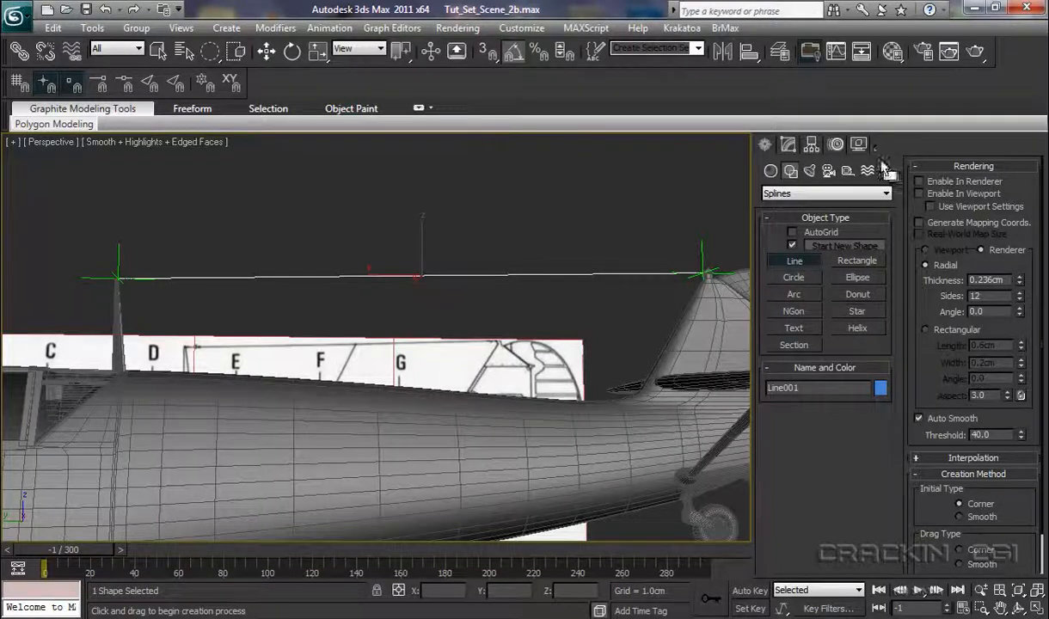
left_click(923, 53)
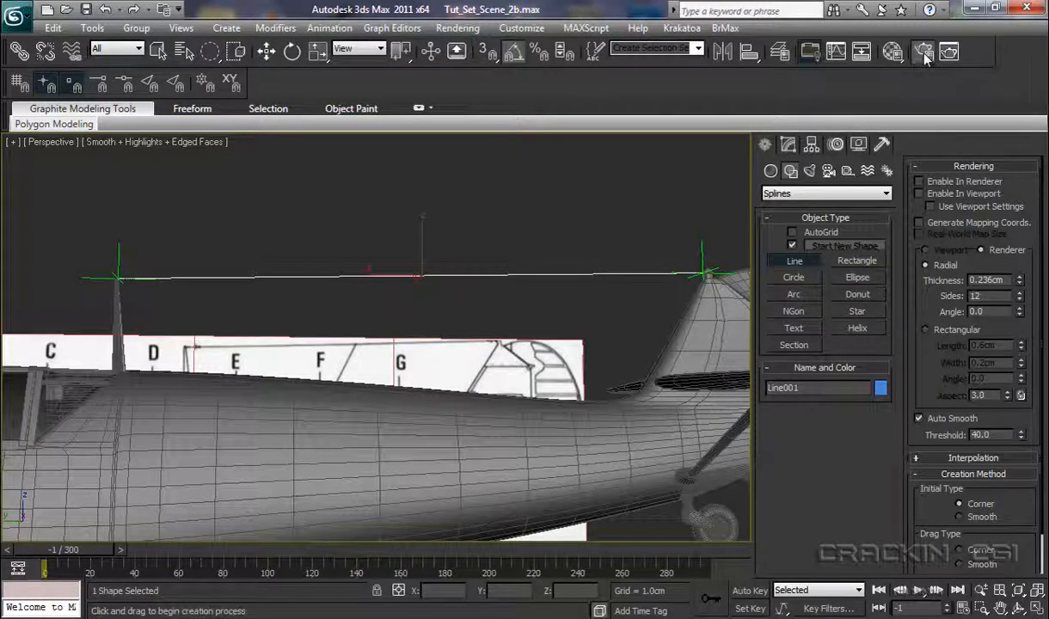
left_click(292, 514)
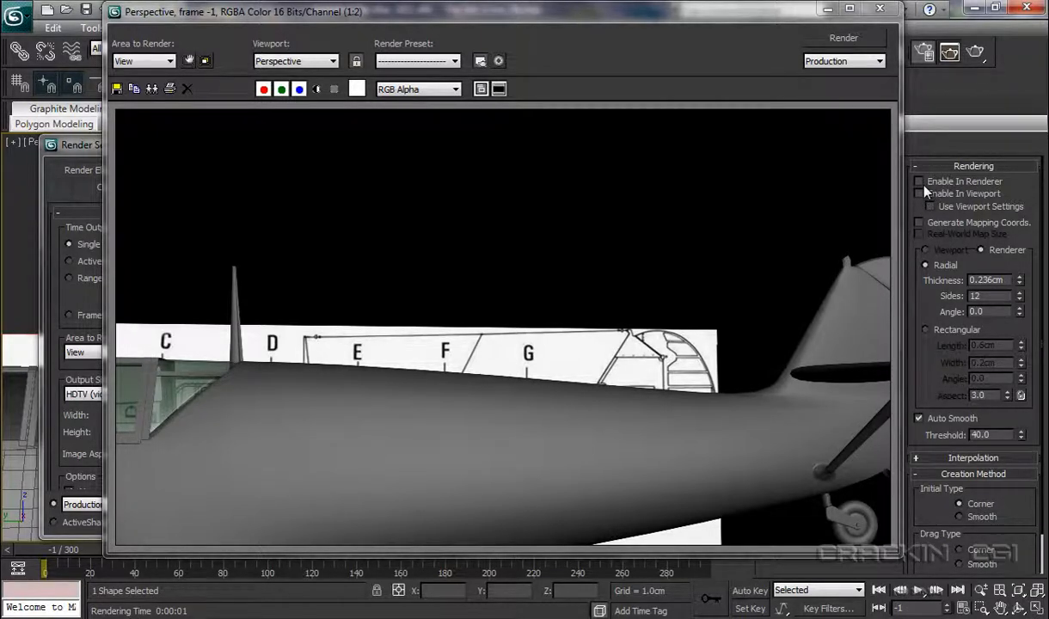
left_click(881, 9)
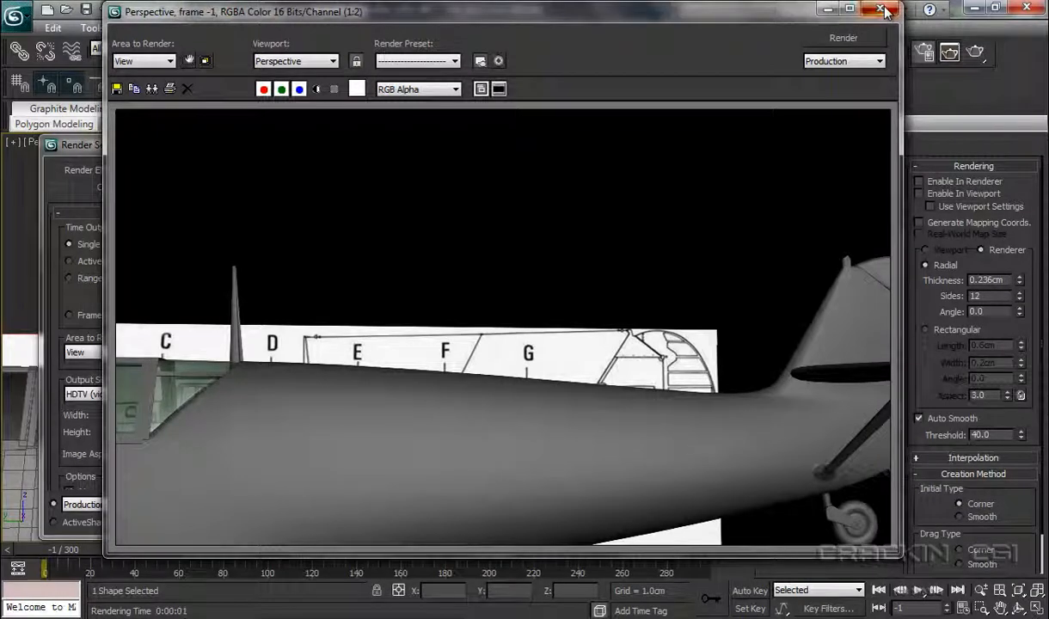
- Enable the line in the renderer and viewport with a radial thickness of 0.16 cm, and render the perspective view
left_click(919, 182)
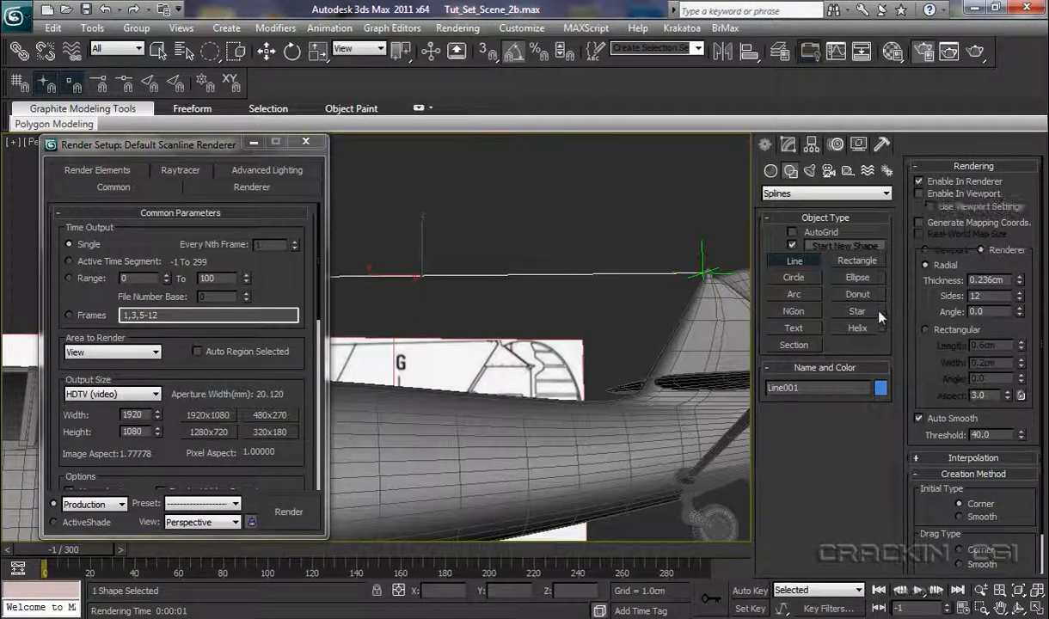
left_click(288, 511)
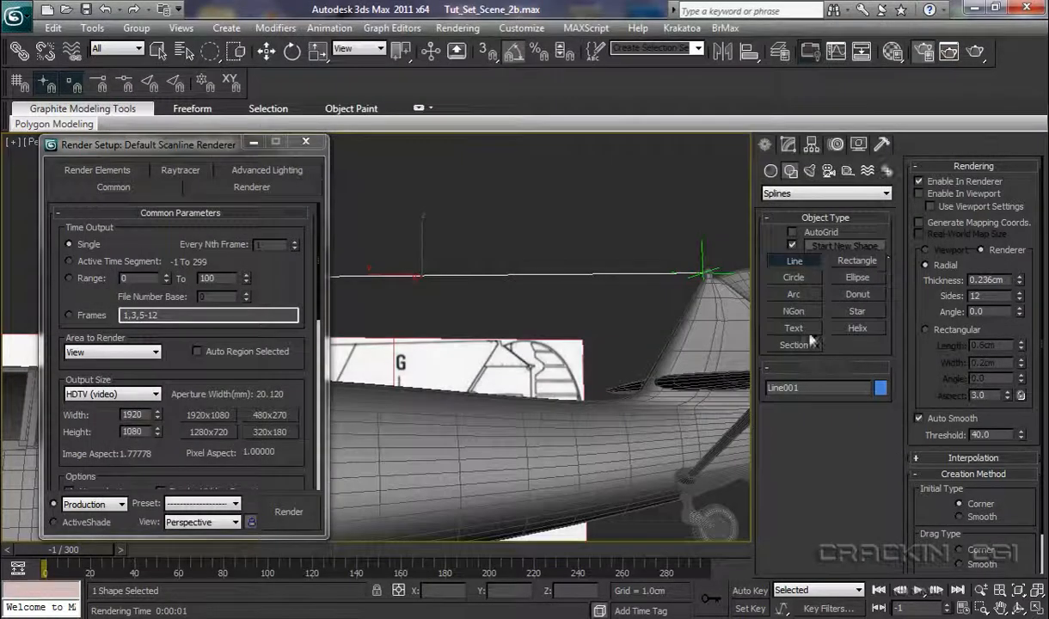
left_click(918, 194)
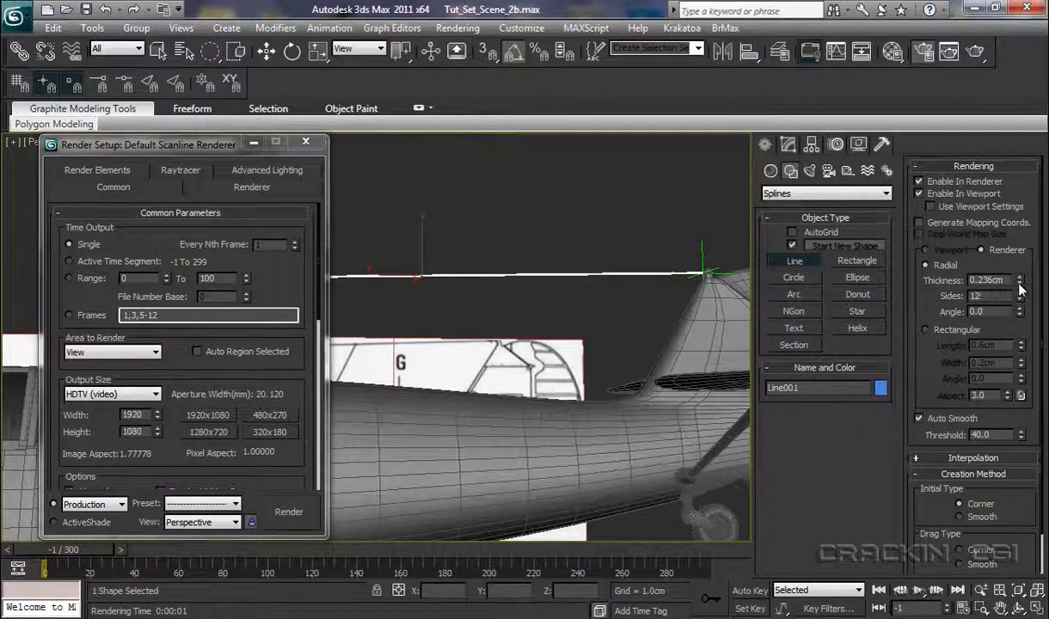
mouse_move(1021, 282)
left_mouse_down()
mouse_move(967, 277)
mouse_move(1015, 302)
left_mouse_up()
left_click(288, 512)
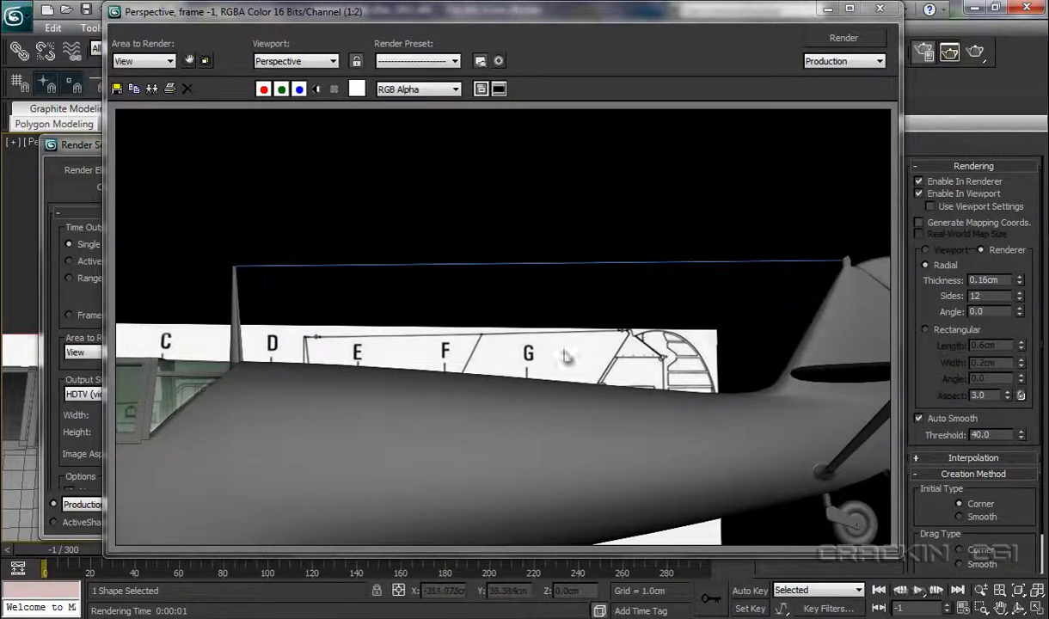
- Convert the antenna wire line to an editable spline, and clear the rendered frame and Render Setup windows out of the way
left_click(828, 9)
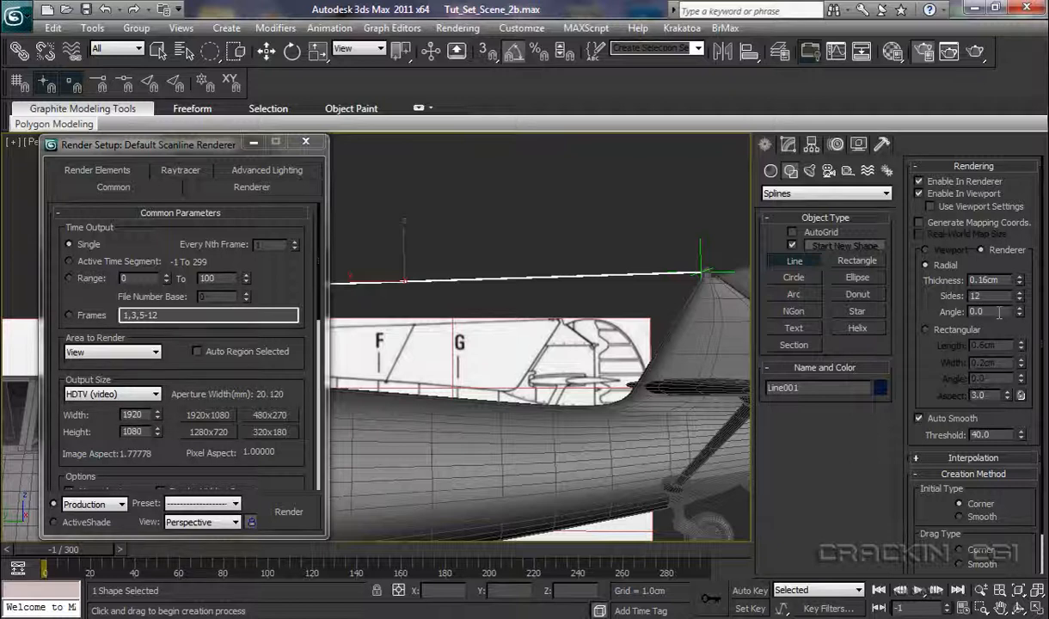
right_click(478, 285)
right_click(441, 280)
mouse_move(571, 425)
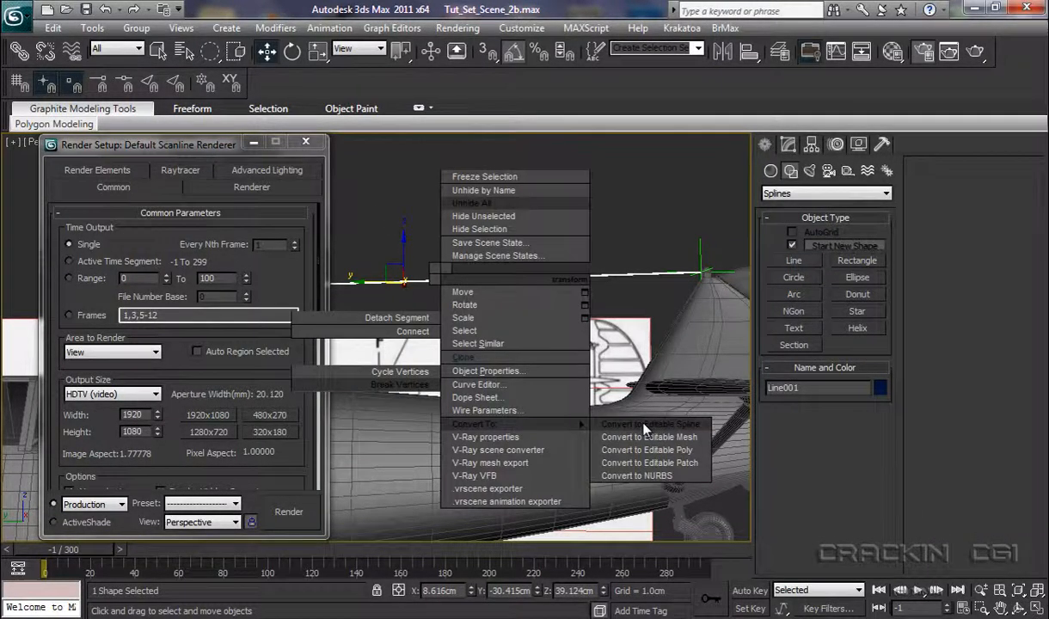
left_click(644, 425)
left_click(306, 141)
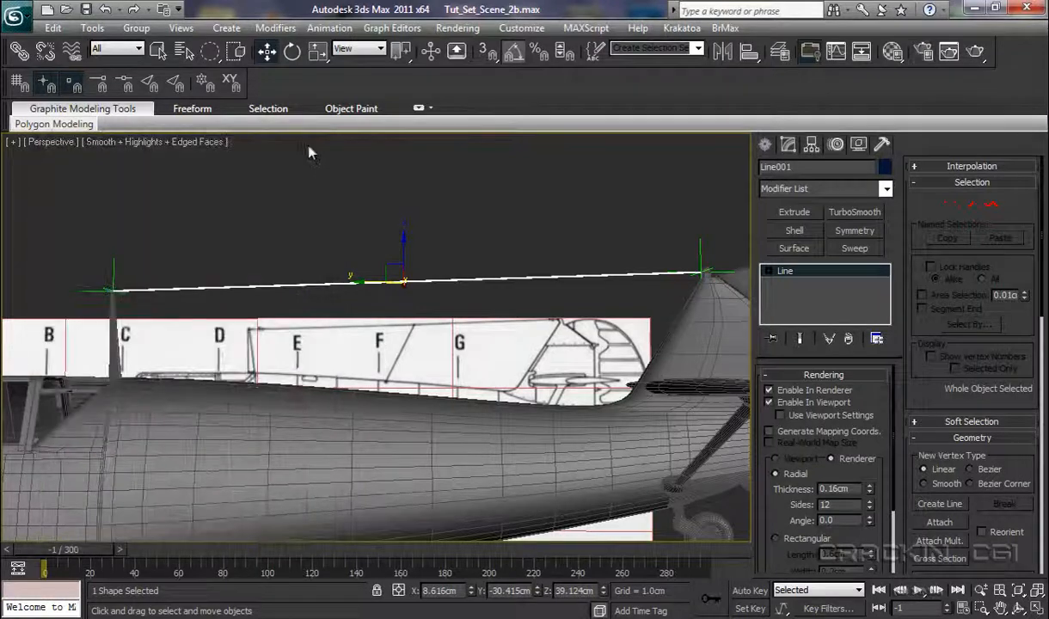
- Refine the wire spline at vertex level by inserting one new vertex near the middle of its length
left_click(768, 271)
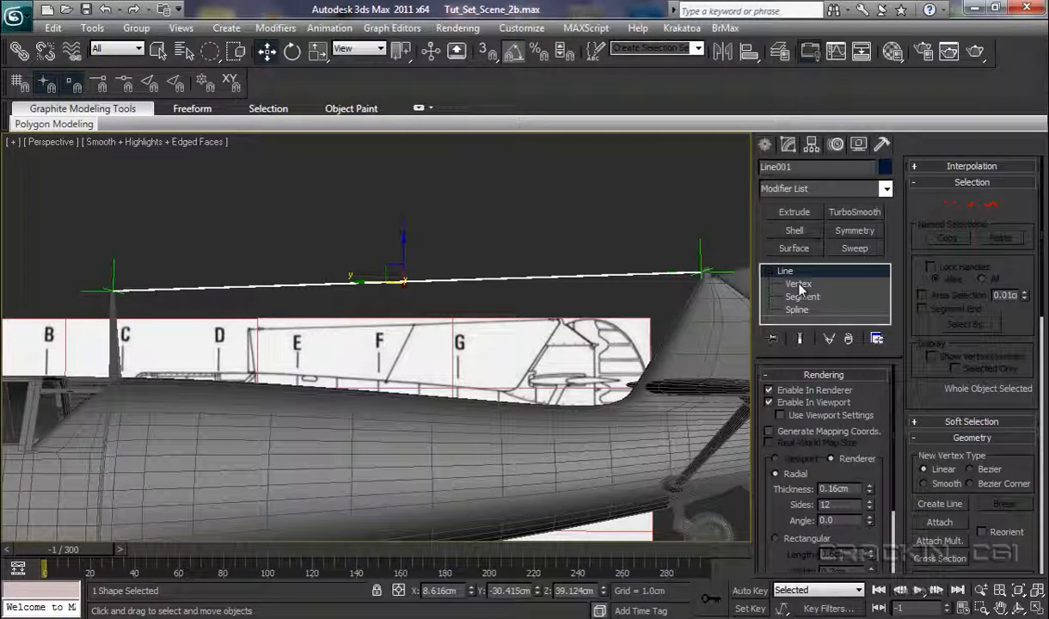
left_click(798, 284)
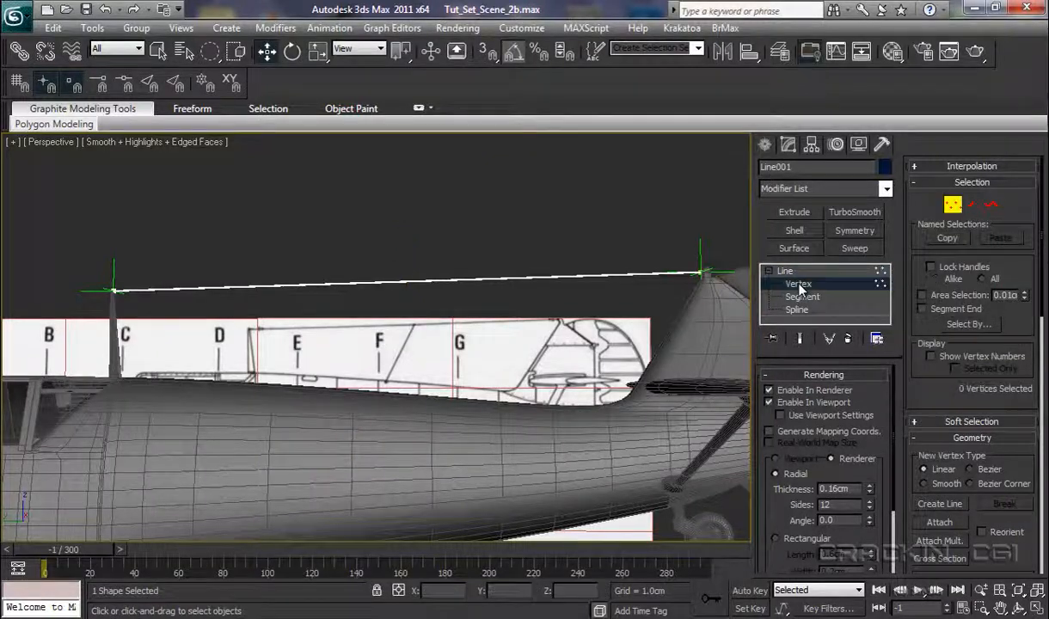
scroll(1042, 303, "down", 5)
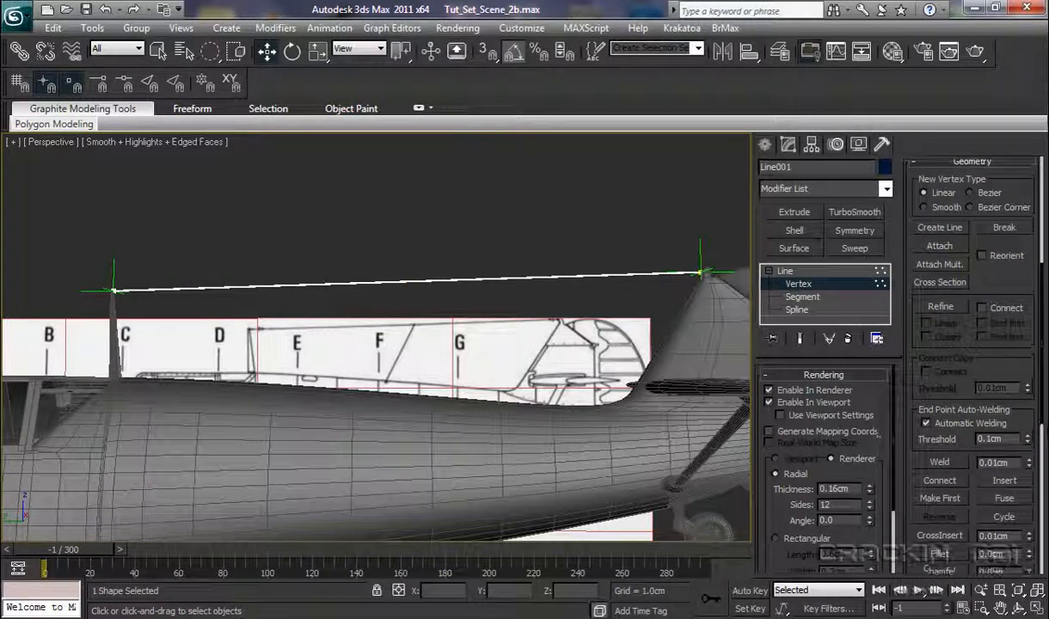
scroll(957, 398, "up", 3)
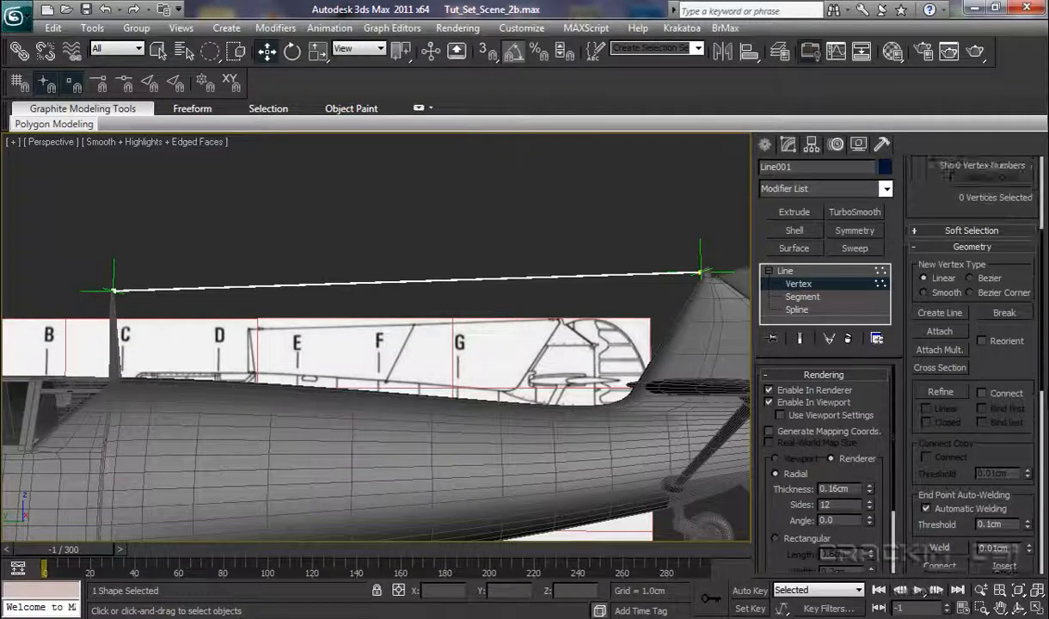
left_click(946, 393)
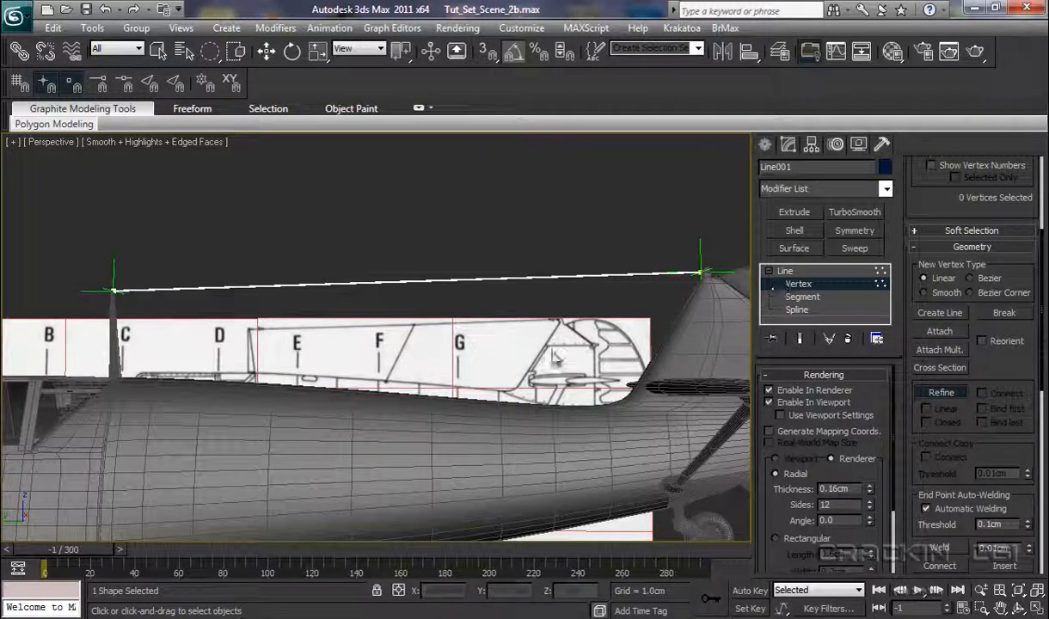
right_click(432, 278)
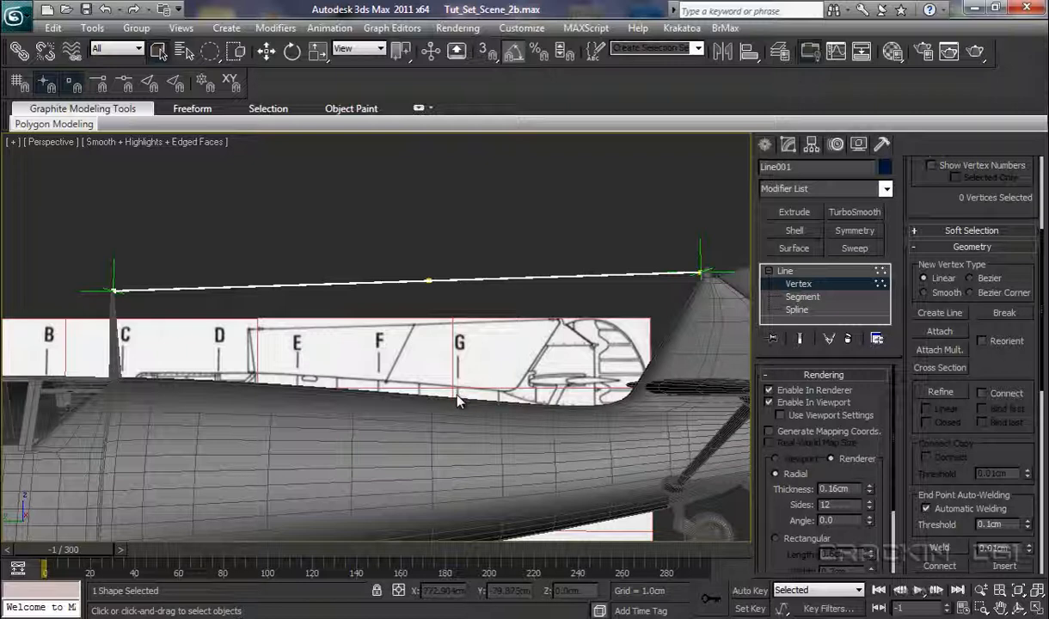
- With vertex snapping on and pivot snapping off, create a line in the same spline from its middle vertex down to a fuselage spine vertex
key("s")
left_click(47, 86)
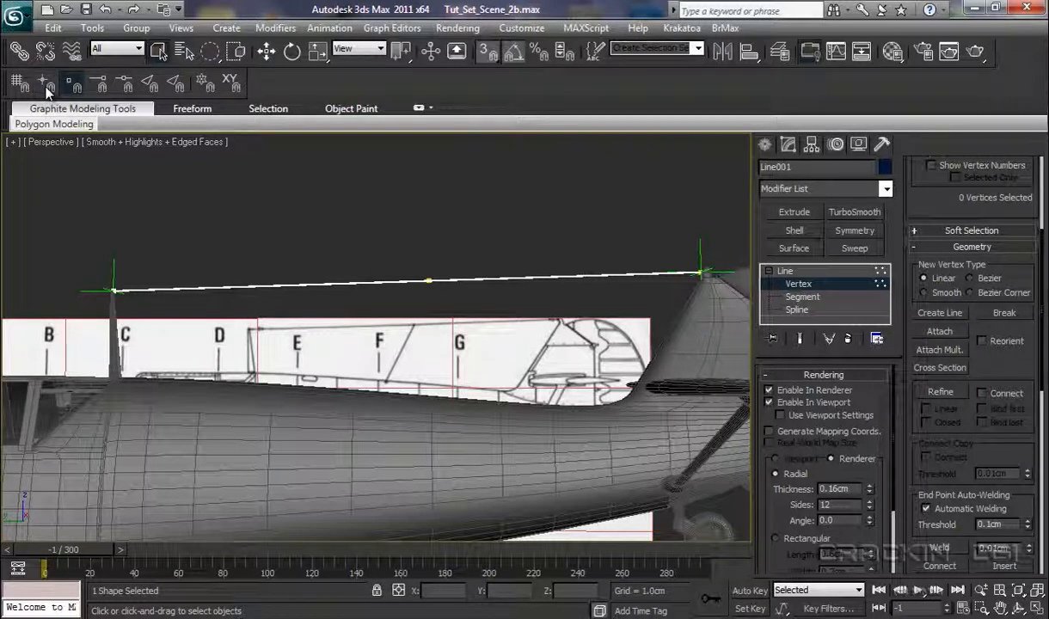
left_click(948, 316)
middle_click_drag(574, 394, 578, 460, "alt")
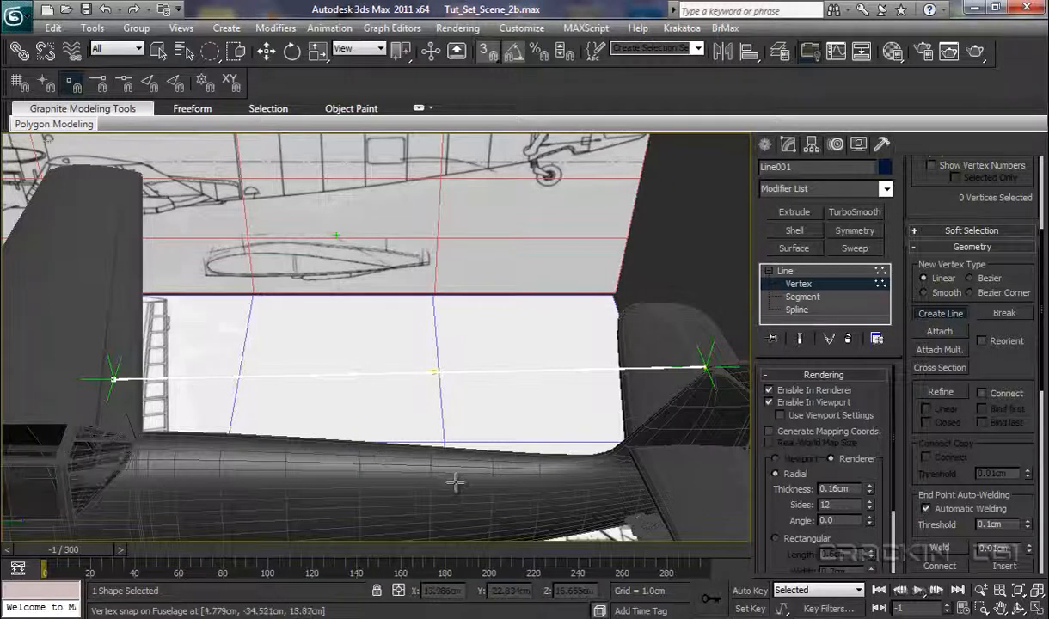
left_click(363, 447)
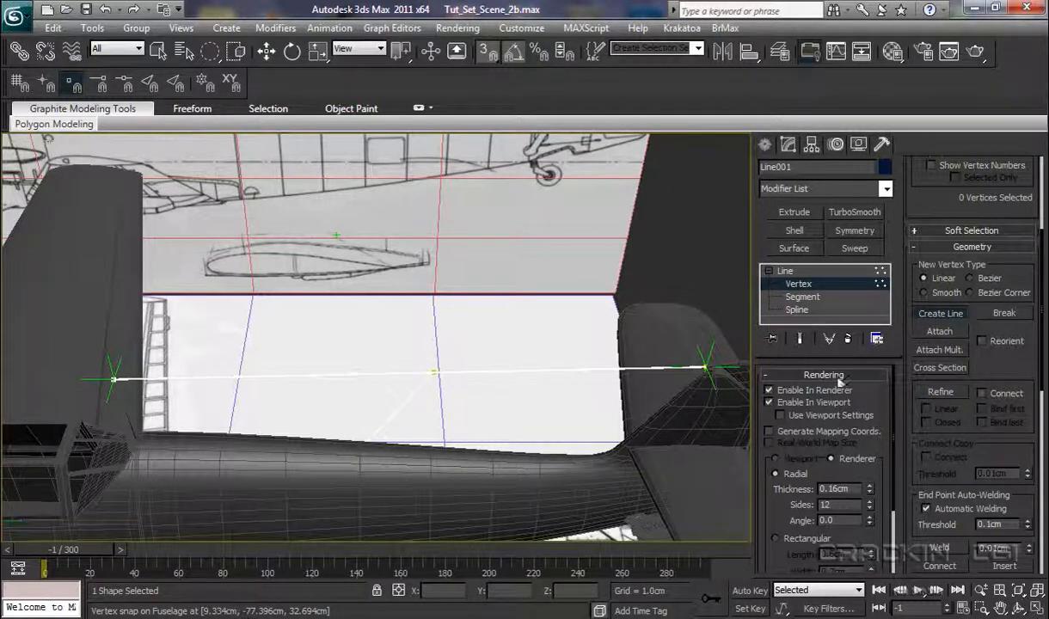
middle_click_drag(613, 393, 601, 355, "alt")
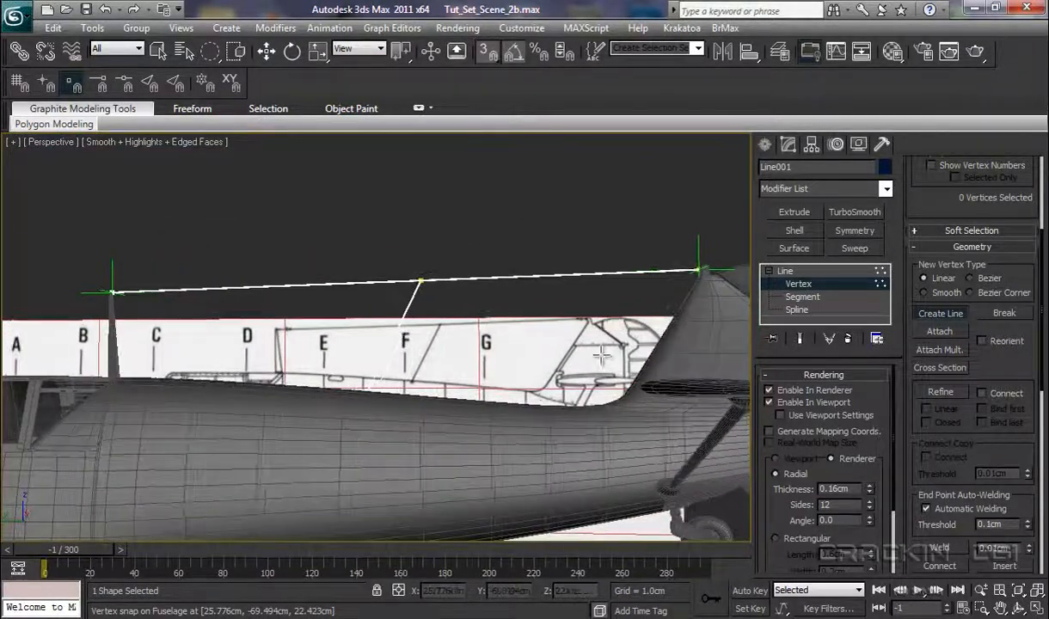
left_click(783, 272)
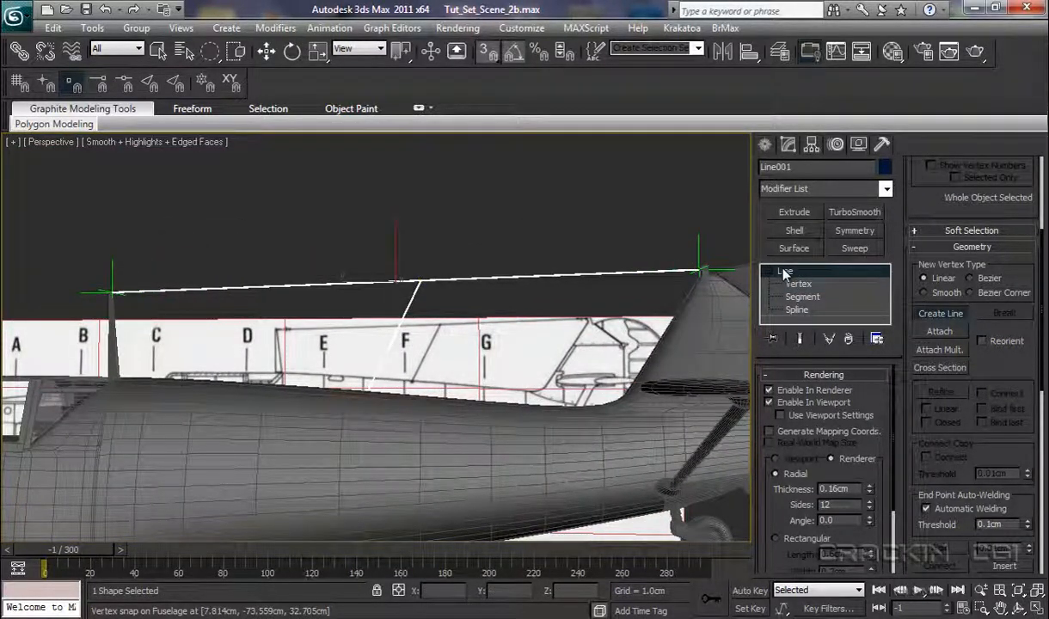
- Try moving the whole antenna wire object up about 4 cm along Z, and undo the move
key("w")
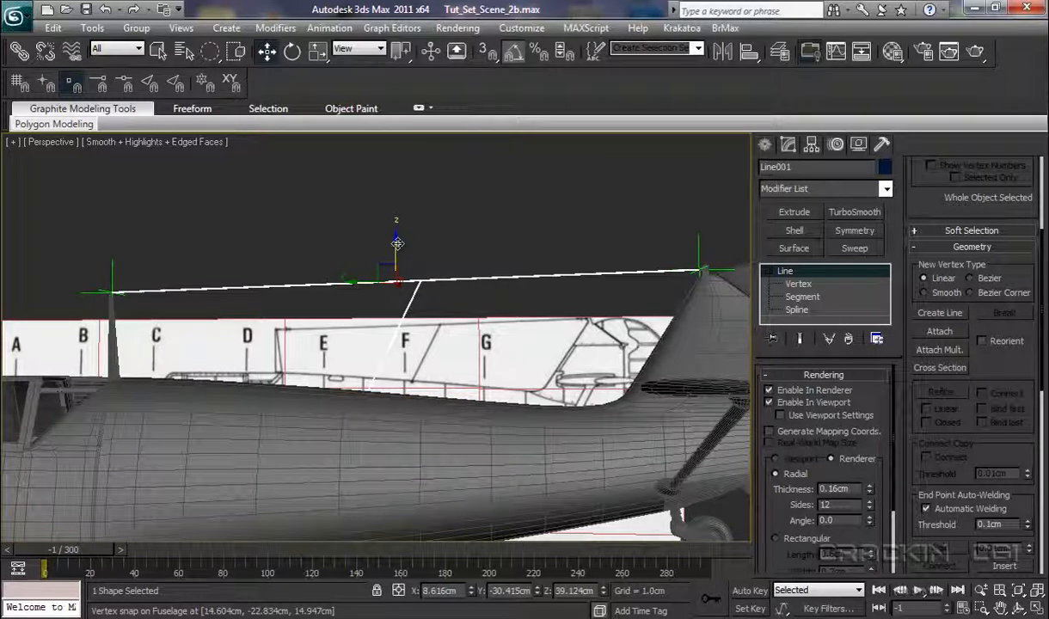
left_click_drag(394, 246, 419, 223)
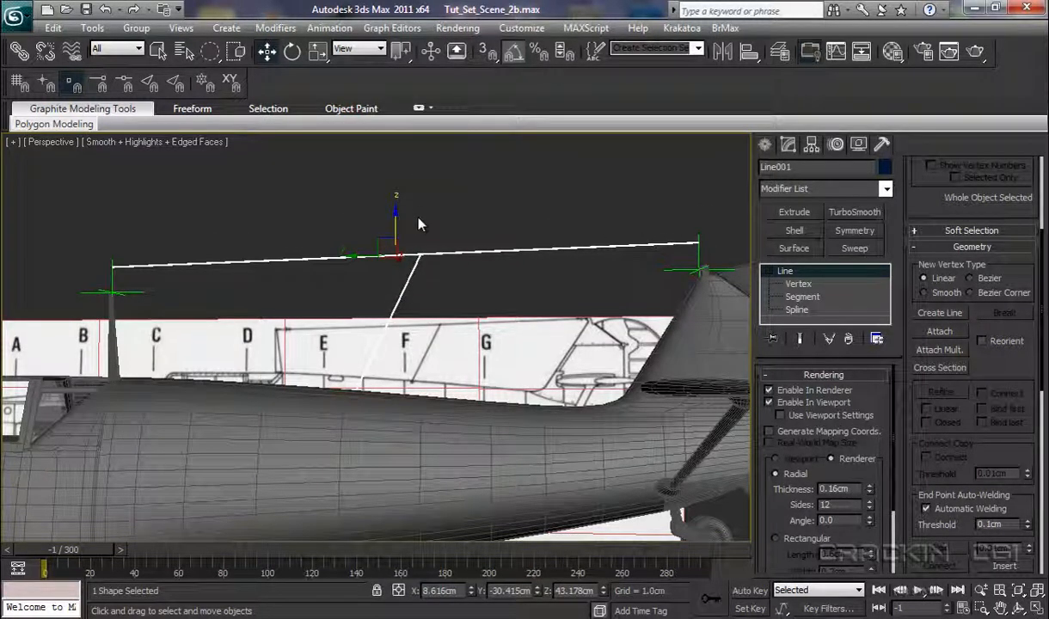
key("ctrl+z")
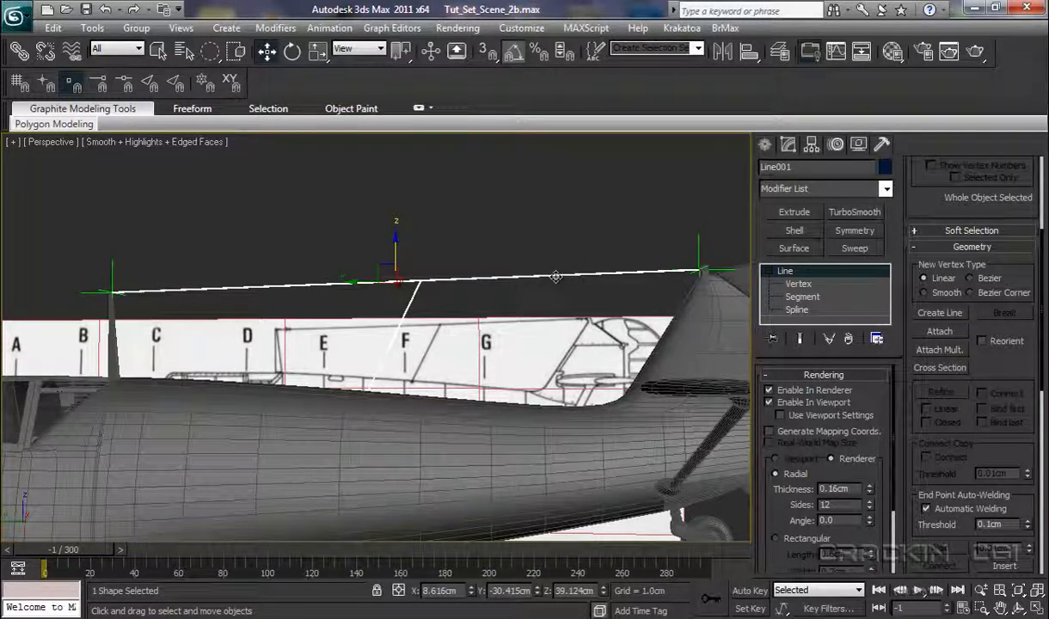
- Attach the antenna wire spline to the Fuselage mesh, check the result around the whole aircraft, and leave Attach mode
left_click(703, 323)
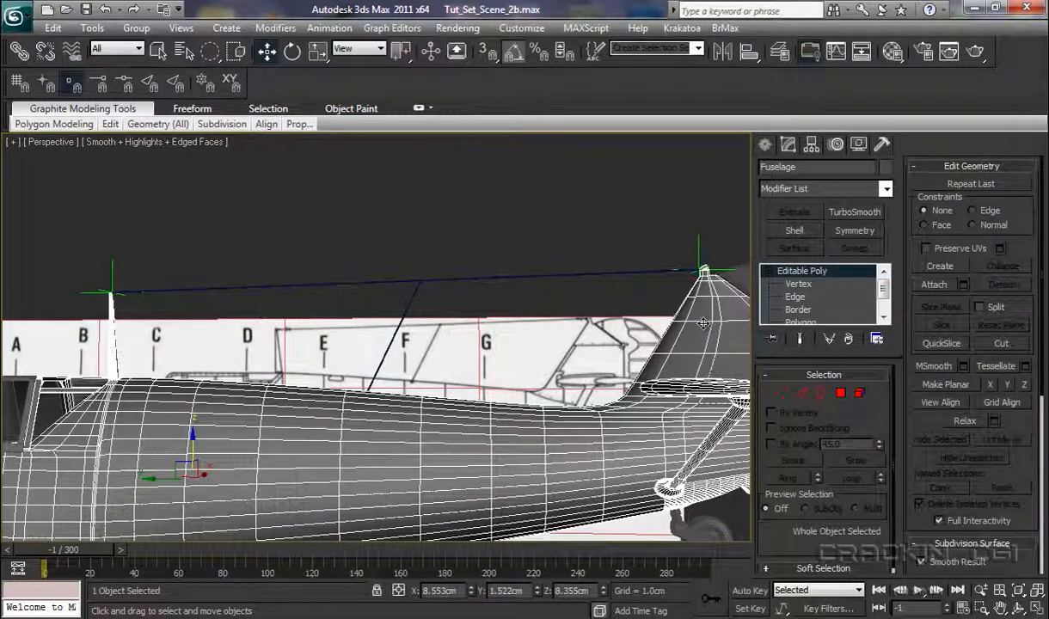
left_click(934, 284)
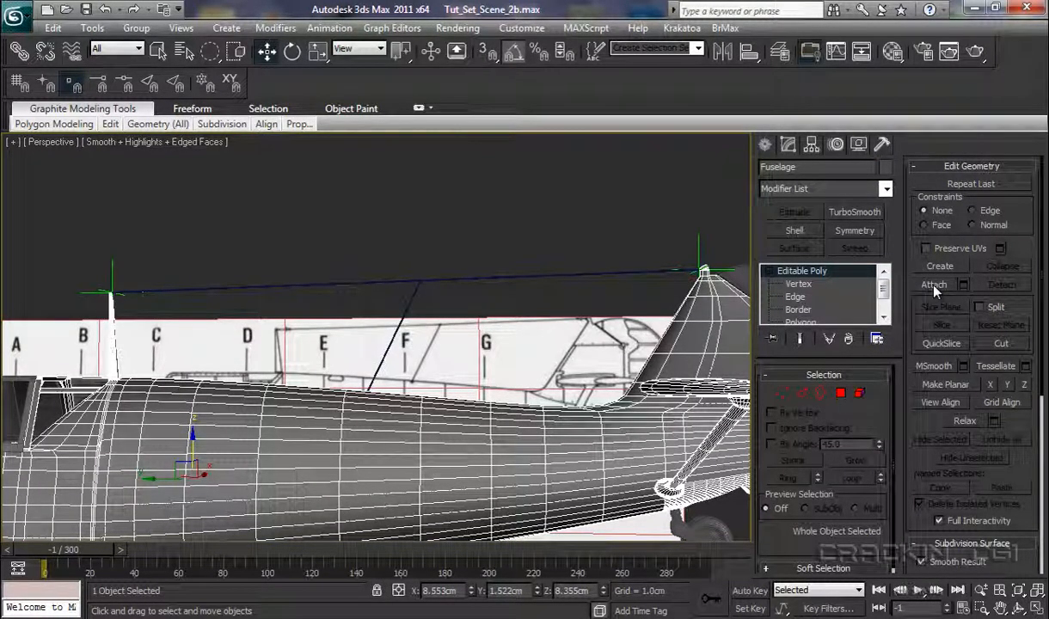
left_click(516, 276)
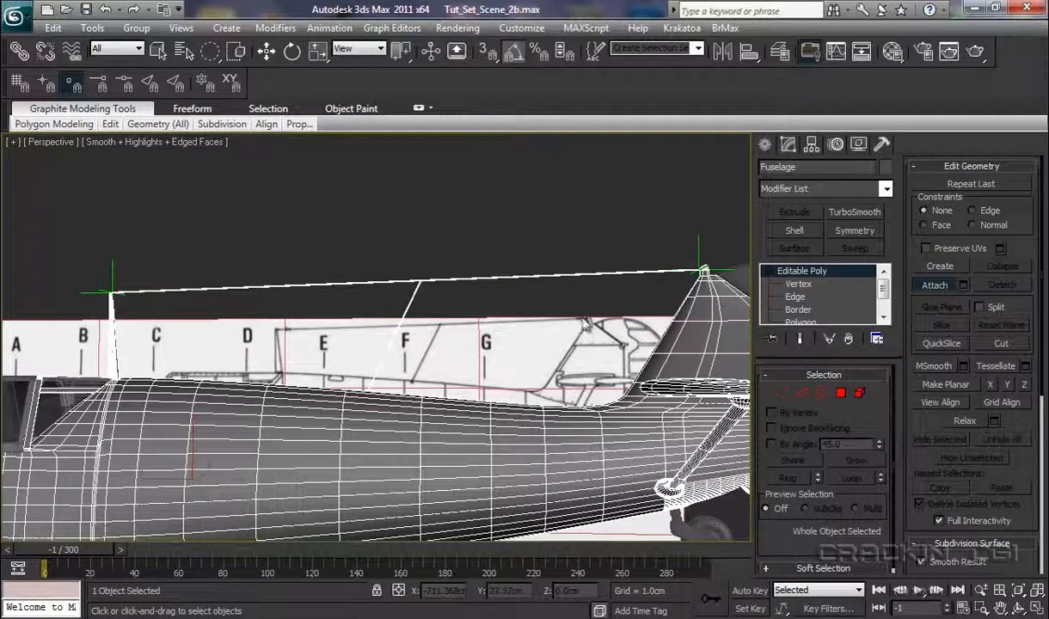
middle_click_drag(531, 327, 568, 305, "alt")
scroll(572, 328, "down", 6)
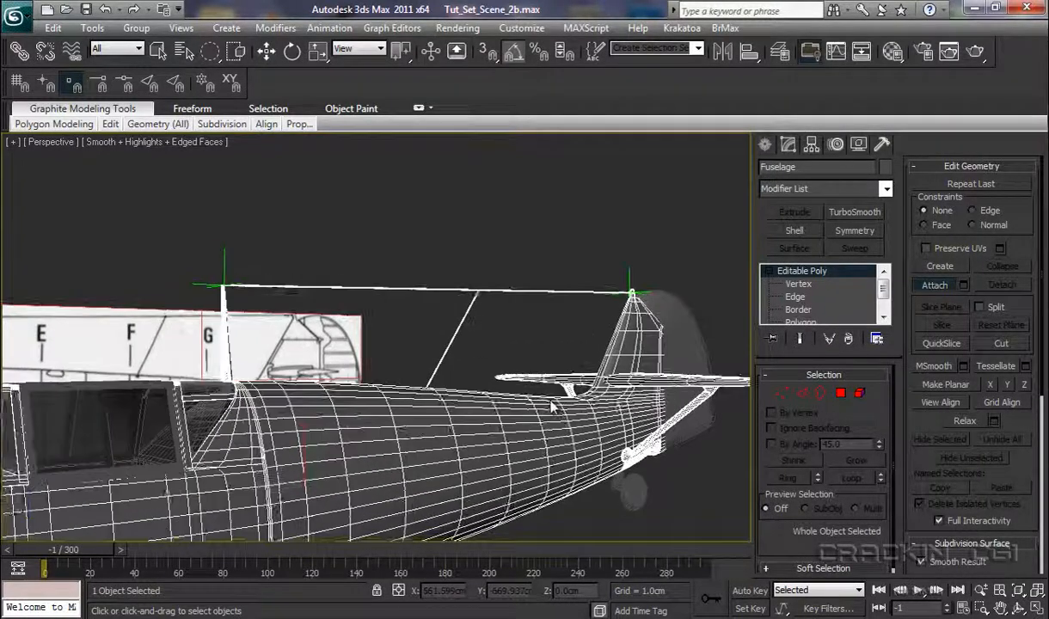
scroll(529, 383, "up", 3)
middle_click_drag(473, 378, 571, 360, "alt")
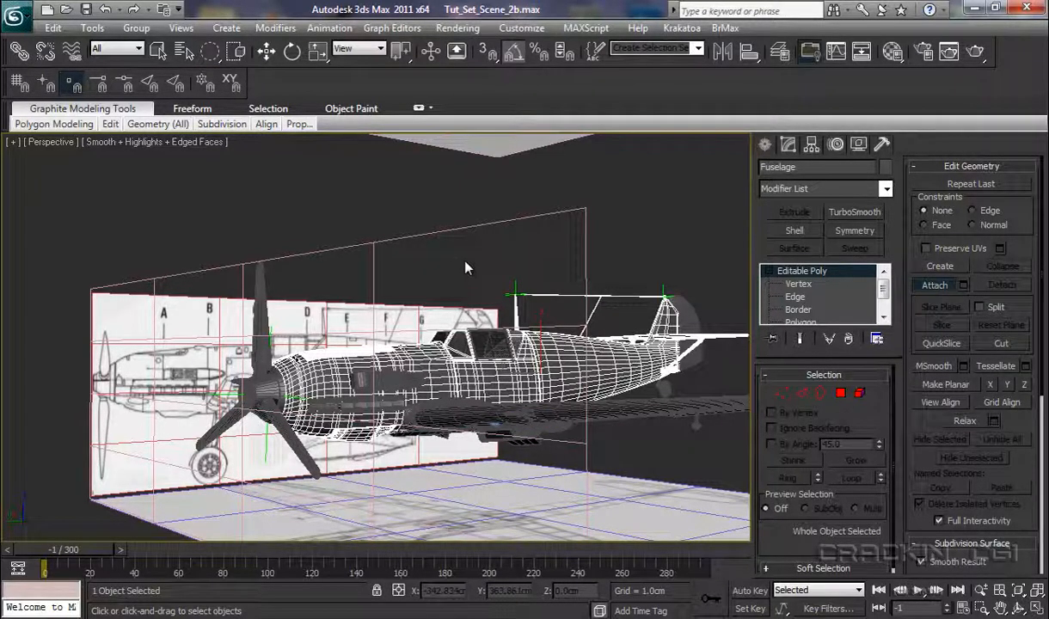
middle_click_drag(463, 260, 419, 301)
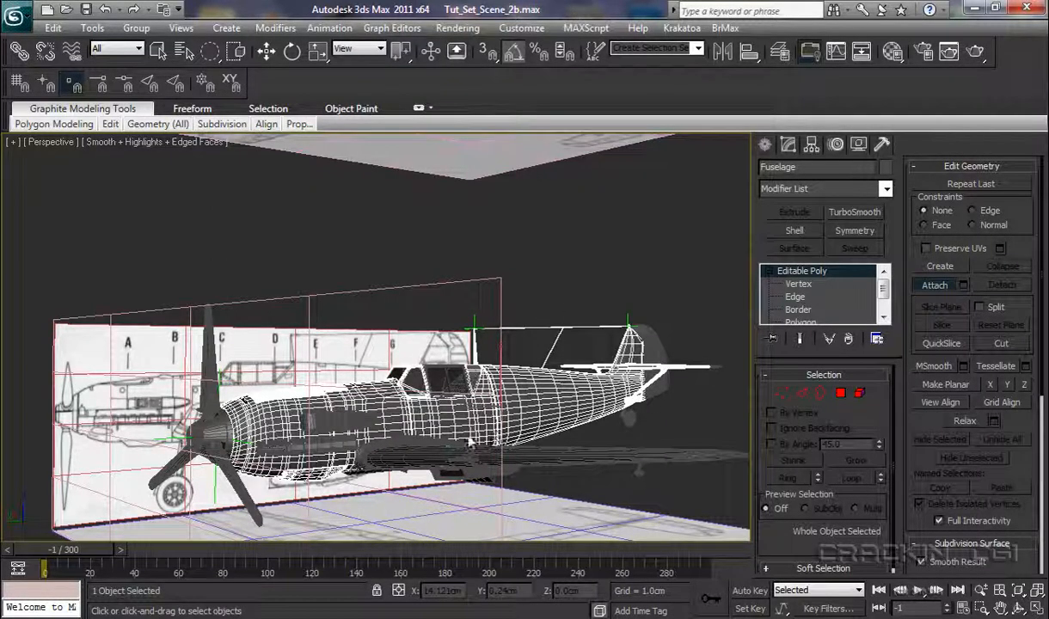
right_click(495, 404)
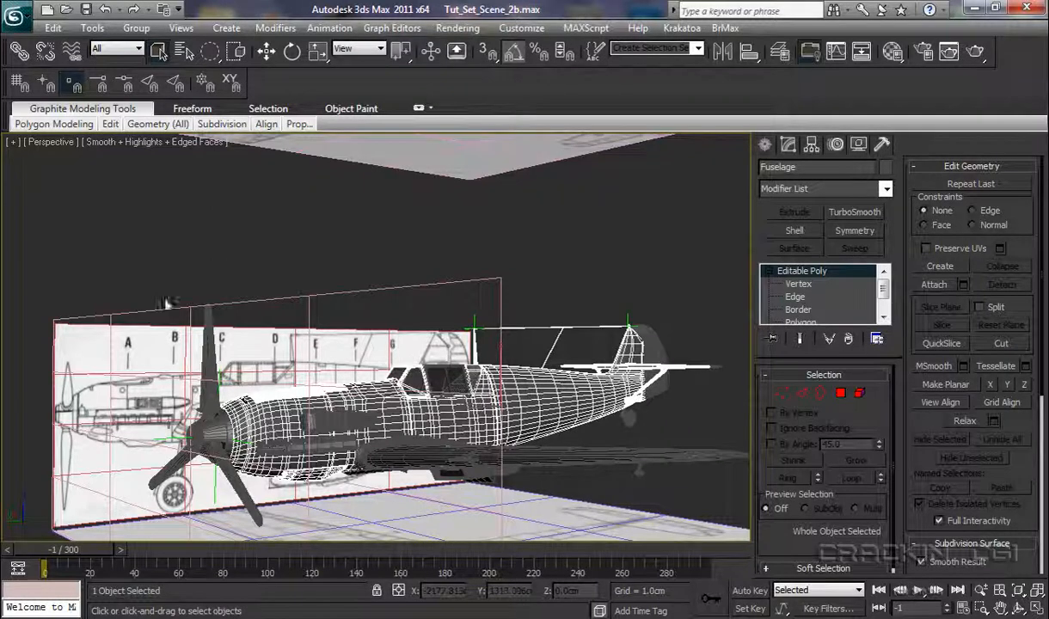
- Show the scene's polygon and vertex statistics in the perspective viewport, and hide them again
left_click(14, 144)
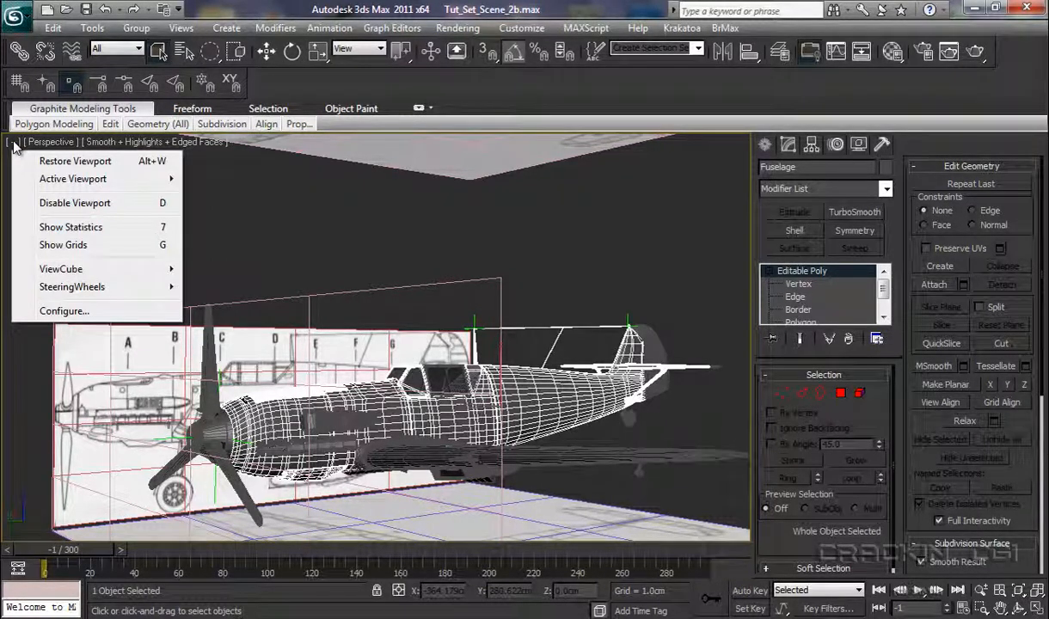
left_click(91, 228)
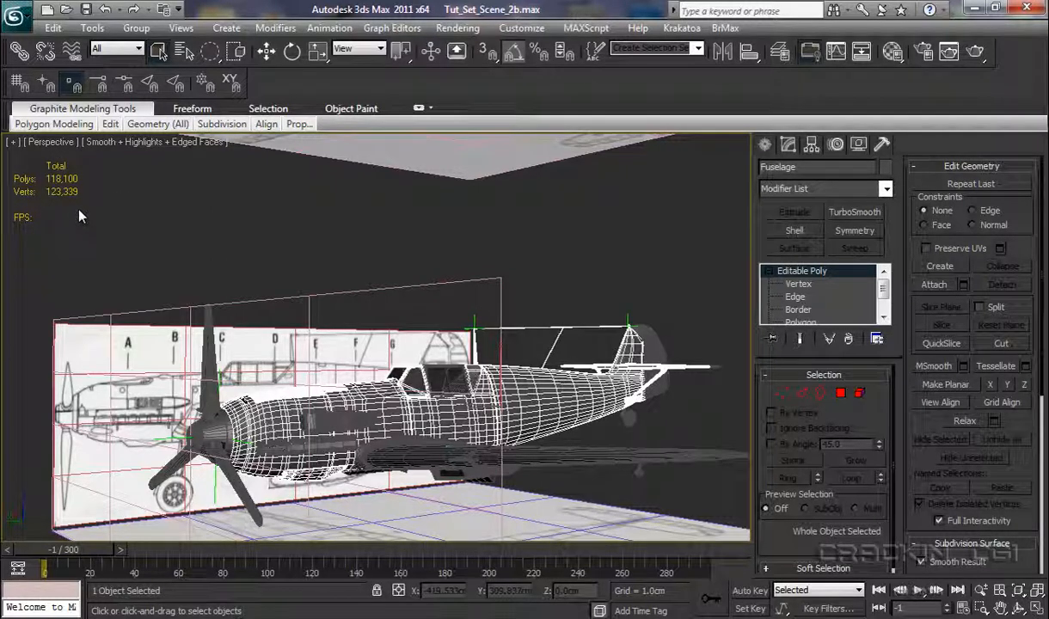
left_click(13, 142)
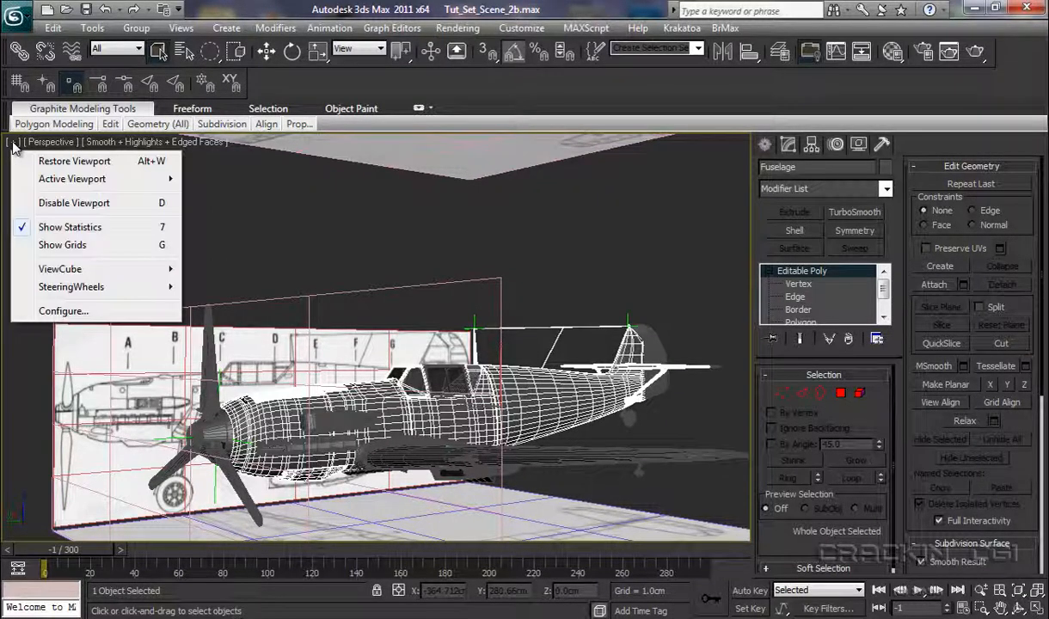
left_click(74, 230)
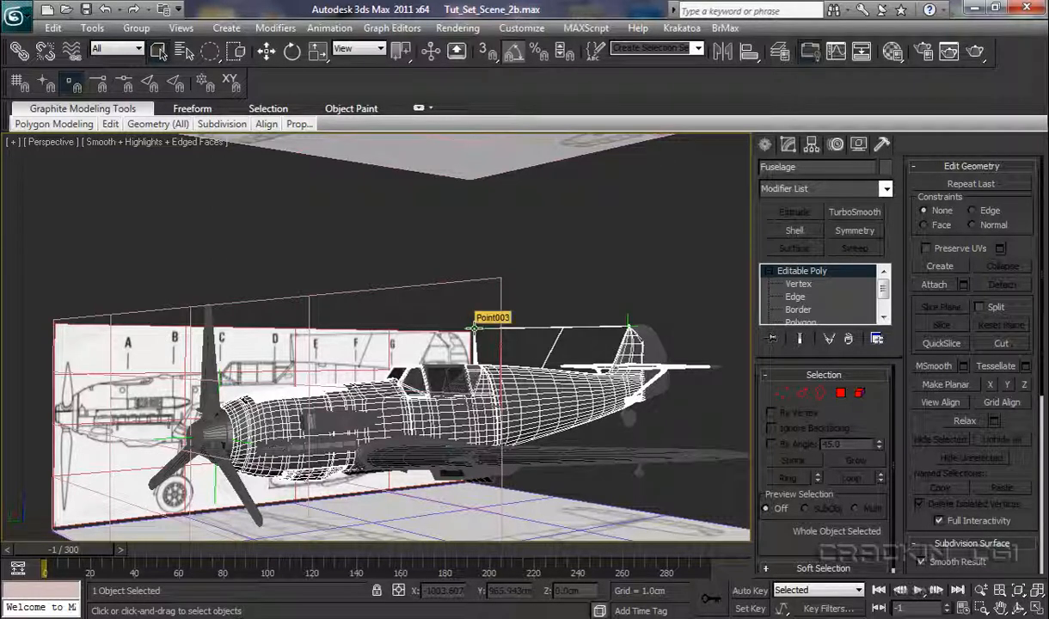
- Open the fuselage's pivot adjustment settings, and look at the Disable Viewport option of the perspective view
left_click(811, 144)
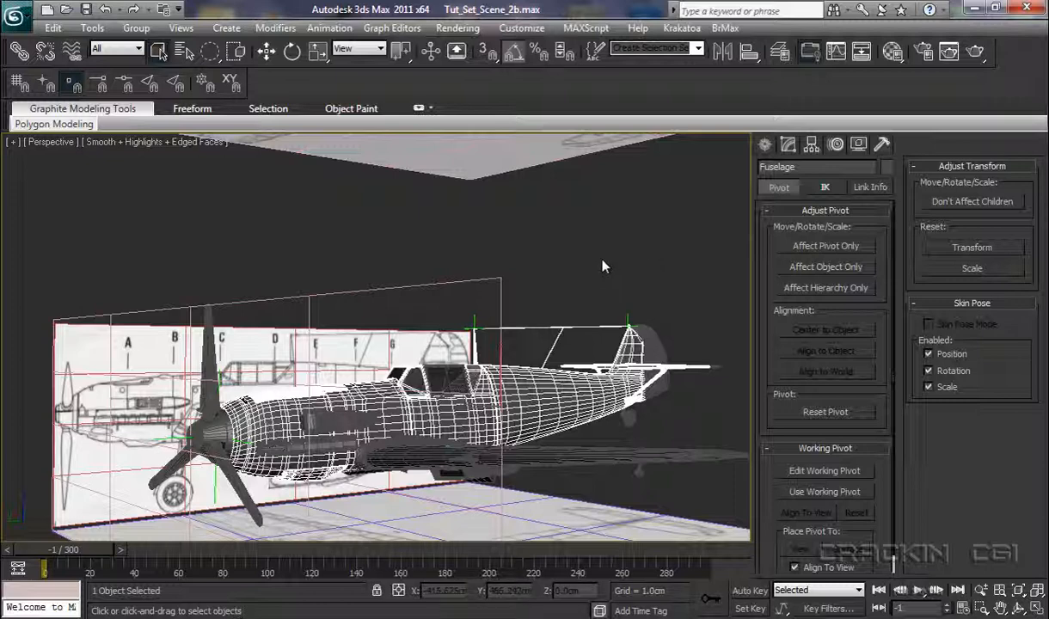
left_click(12, 141)
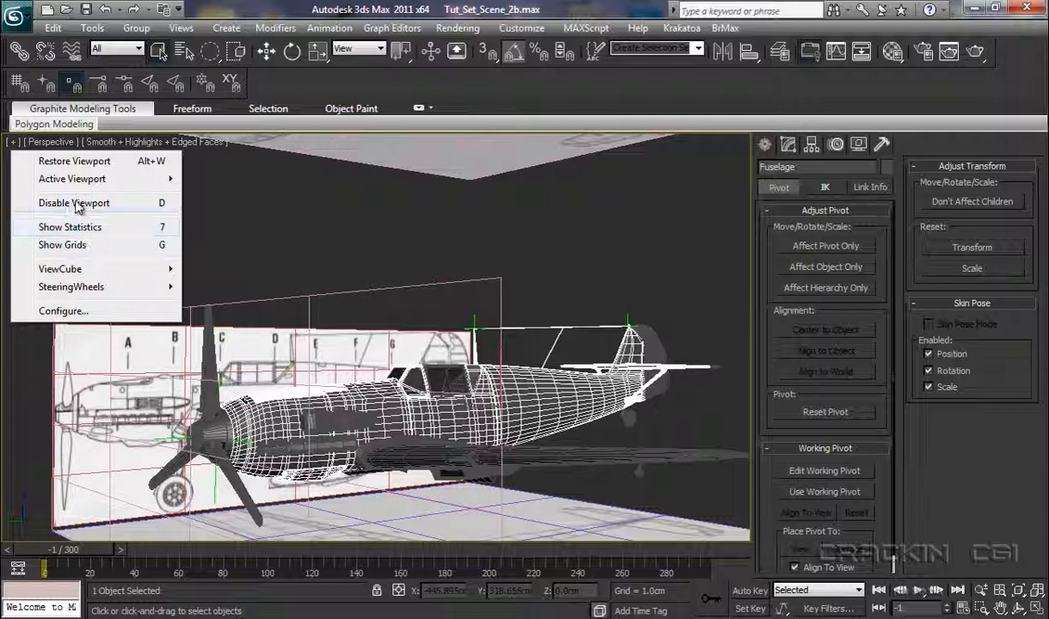
left_click(172, 335)
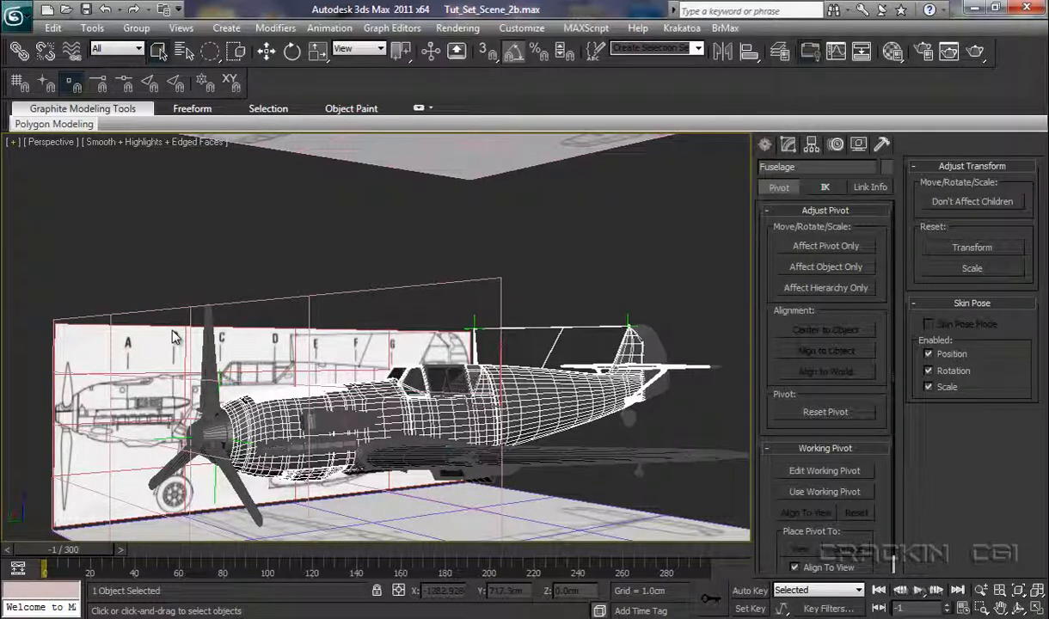
left_click(15, 144)
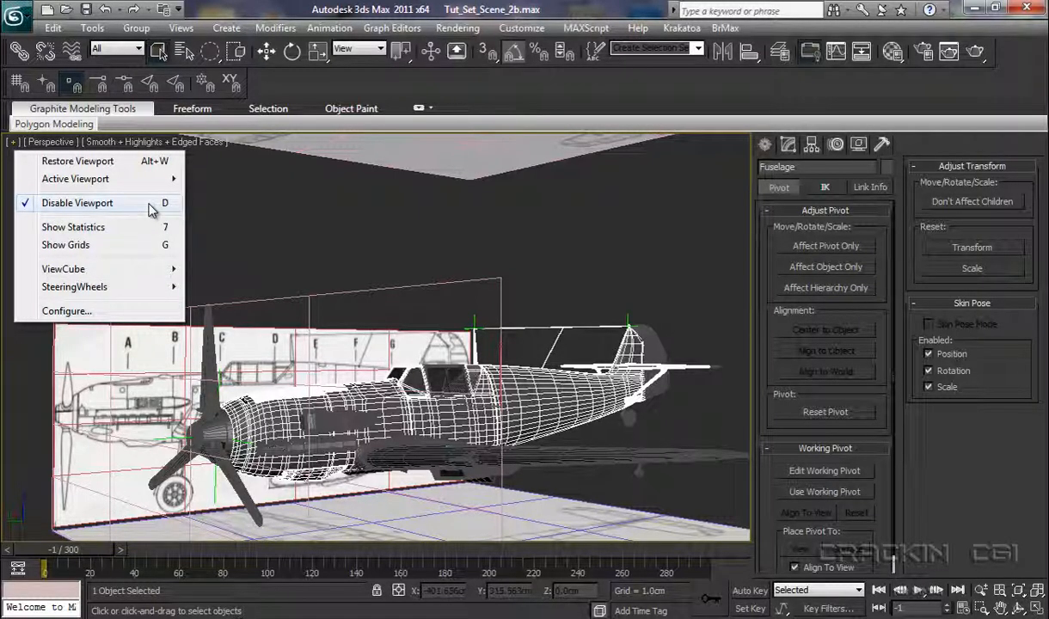
- Examine the pivot of the Point helper at the antenna mast's tip up close using Affect Pivot Only, and switch that mode off
left_click(835, 248)
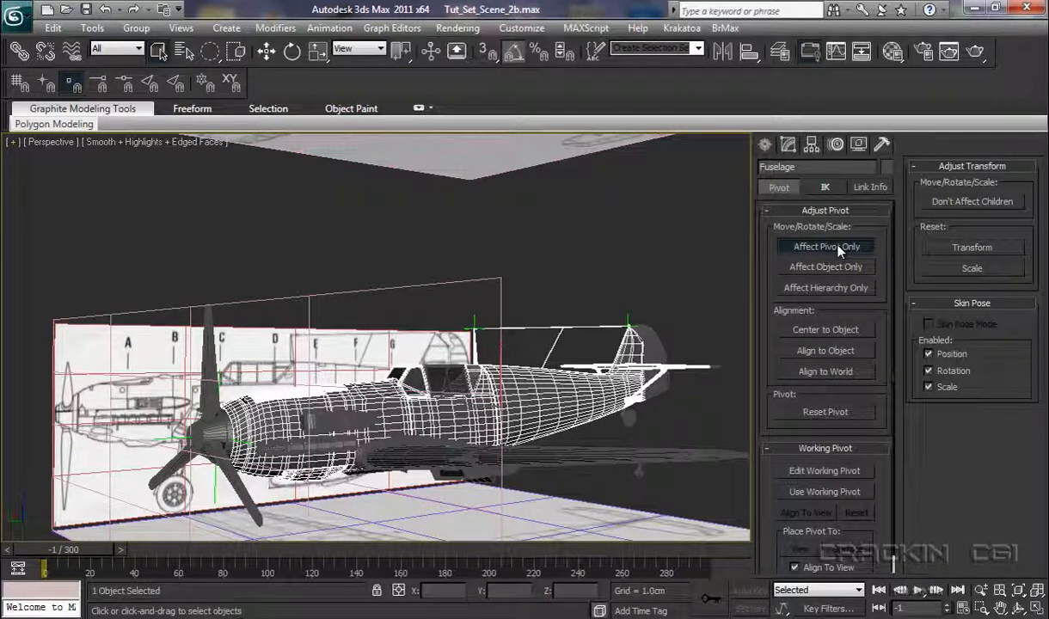
left_click(474, 321)
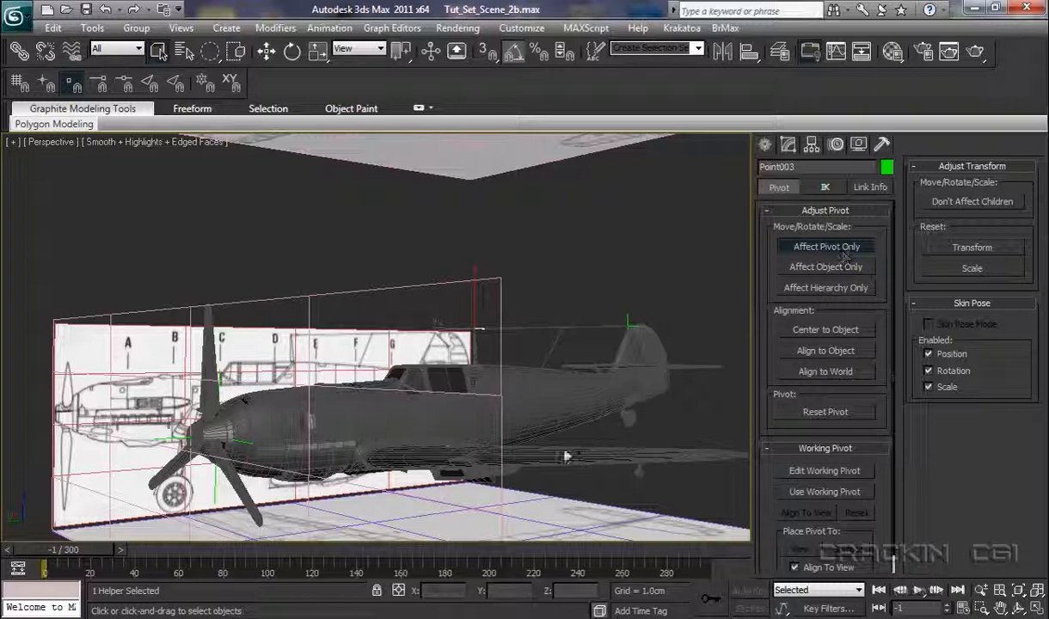
scroll(552, 337, "up", 1)
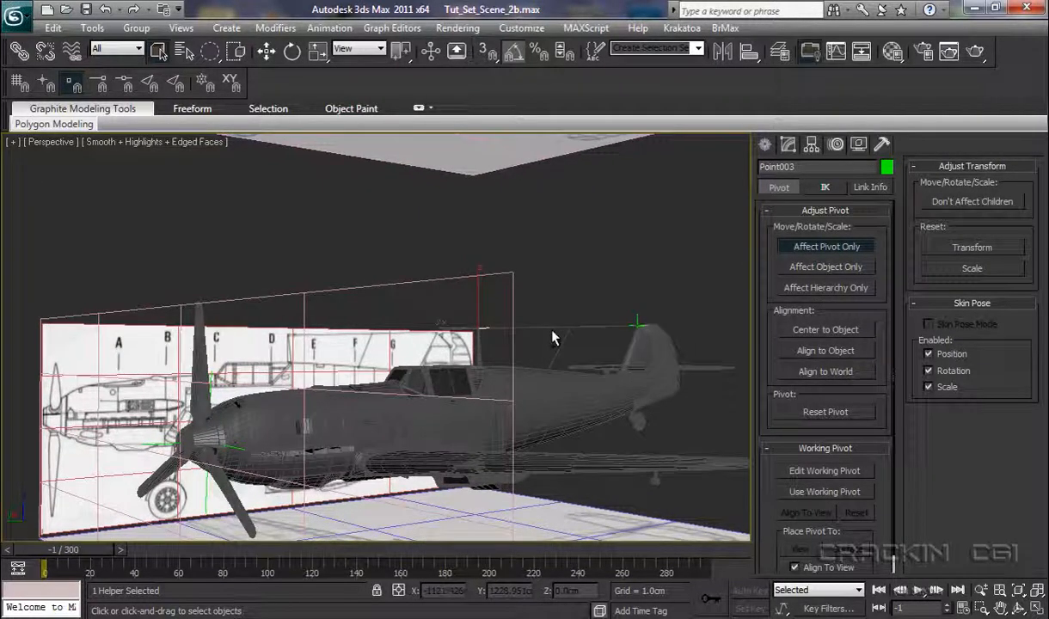
scroll(552, 337, "up", 4)
middle_click_drag(664, 415, 227, 461)
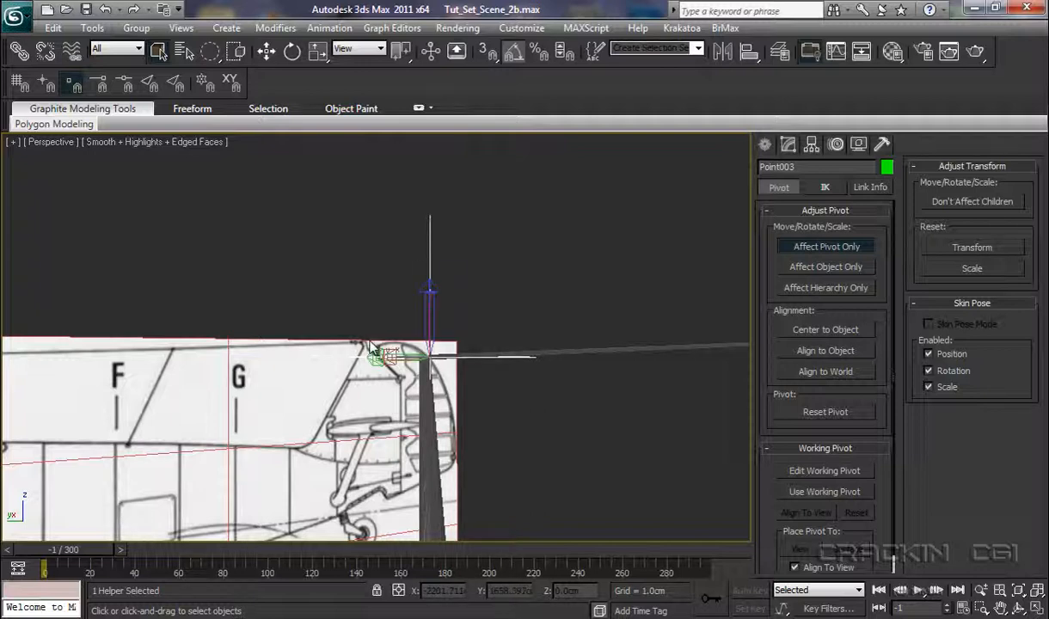
mouse_move(498, 471)
middle_mouse_down("alt")
mouse_move(503, 451)
mouse_move(506, 463)
middle_mouse_up("alt")
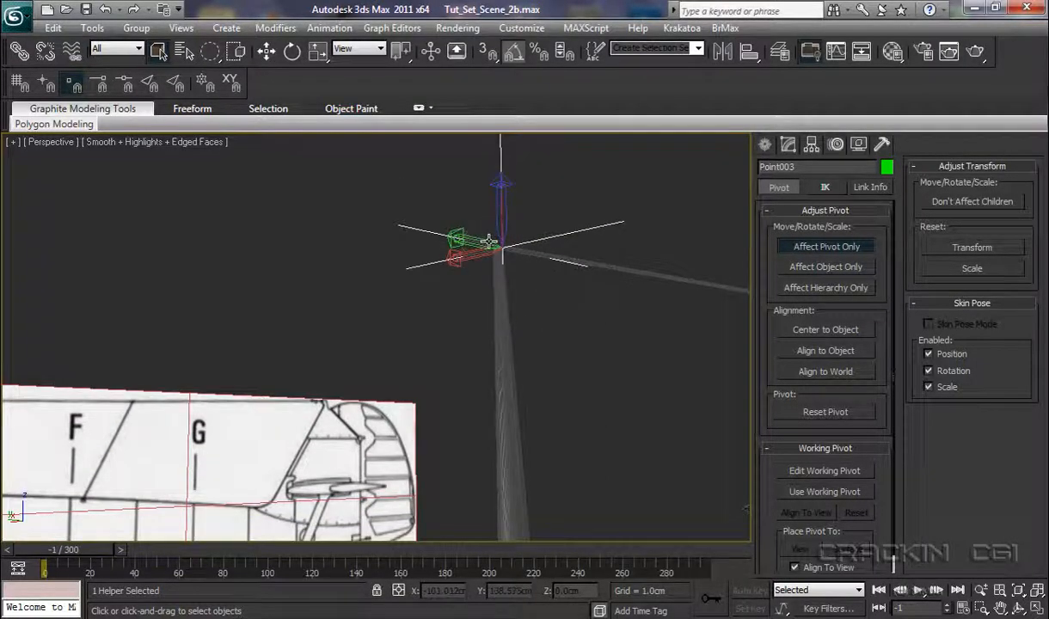
left_click(488, 242)
middle_click_drag(555, 323, 549, 329, "alt")
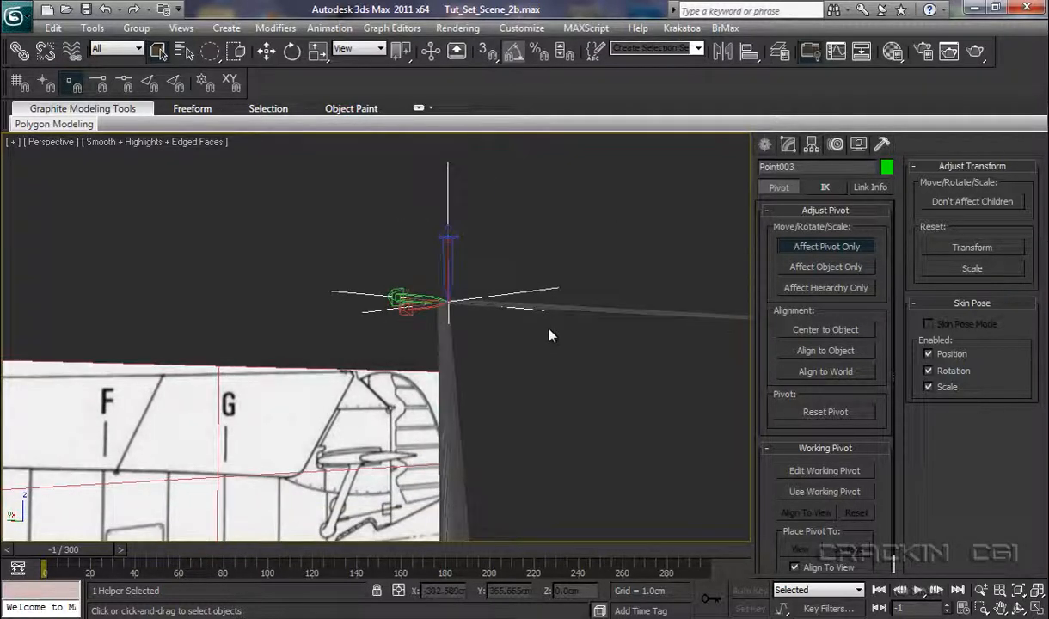
left_click(800, 246)
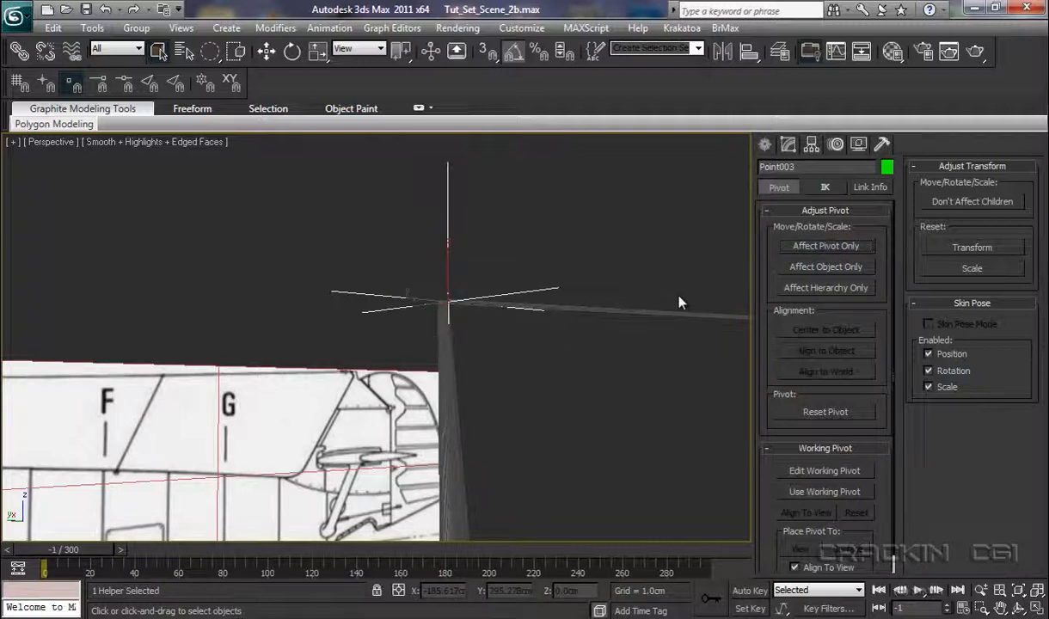